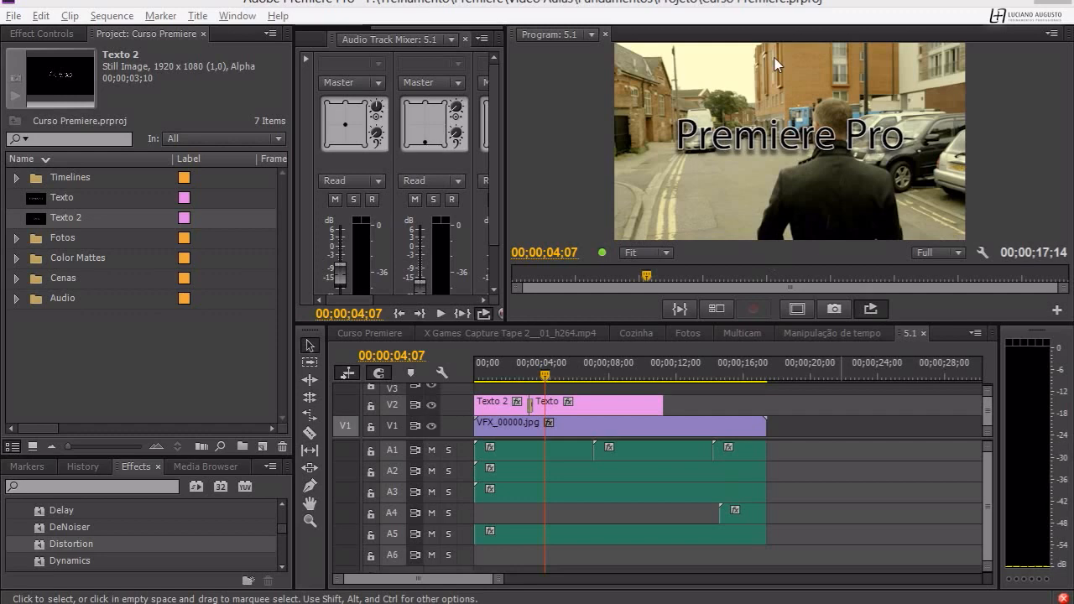
Create a default roll title named "Crédits" with the playhead in the empty area after the existing clips.
click(796, 363)
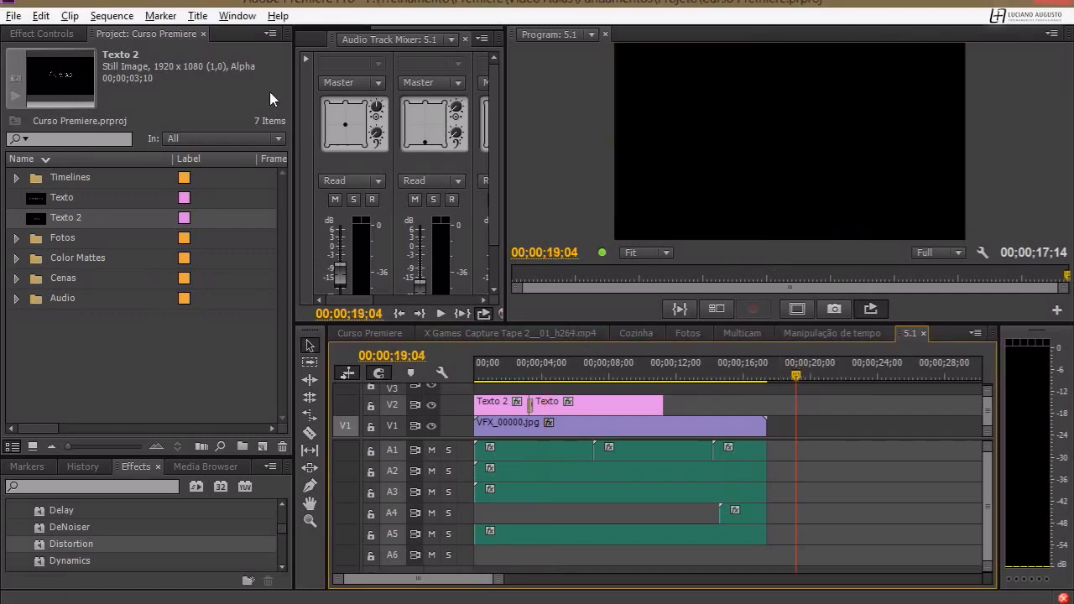
click(198, 16)
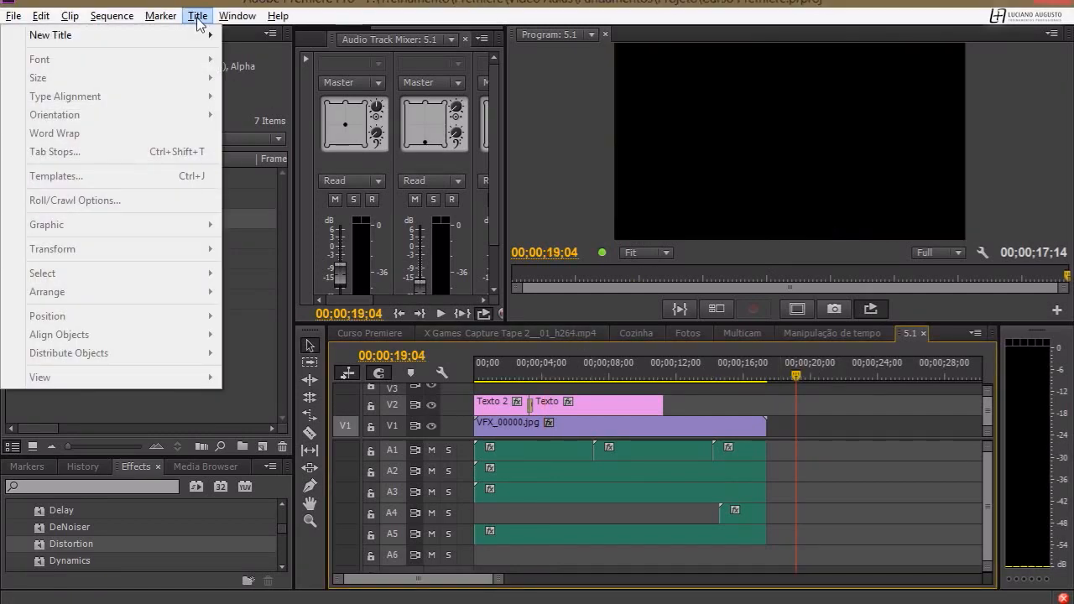
mouse_move(187, 31)
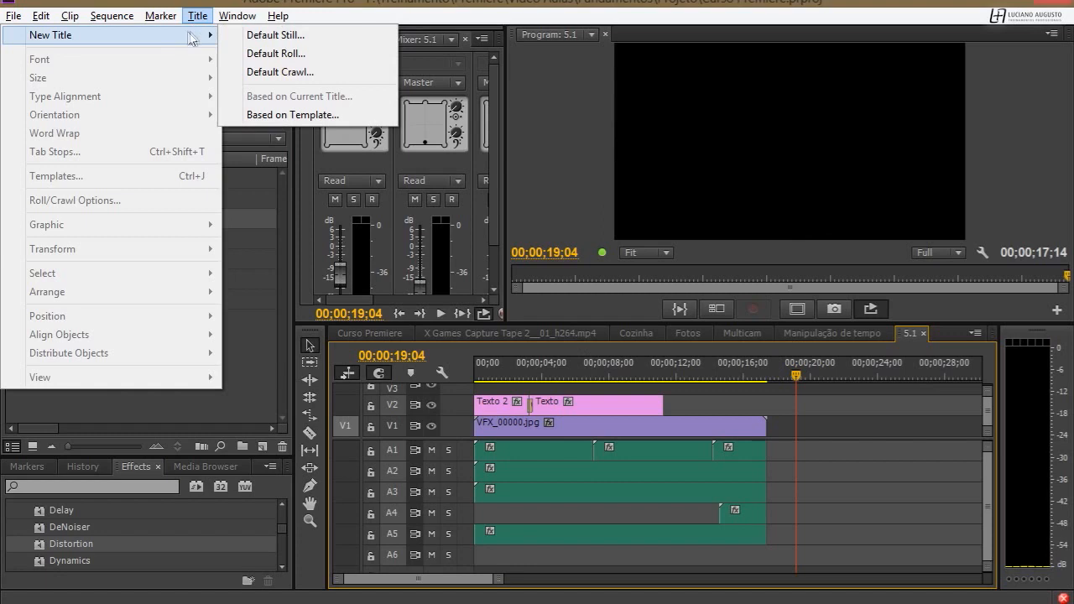
click(267, 54)
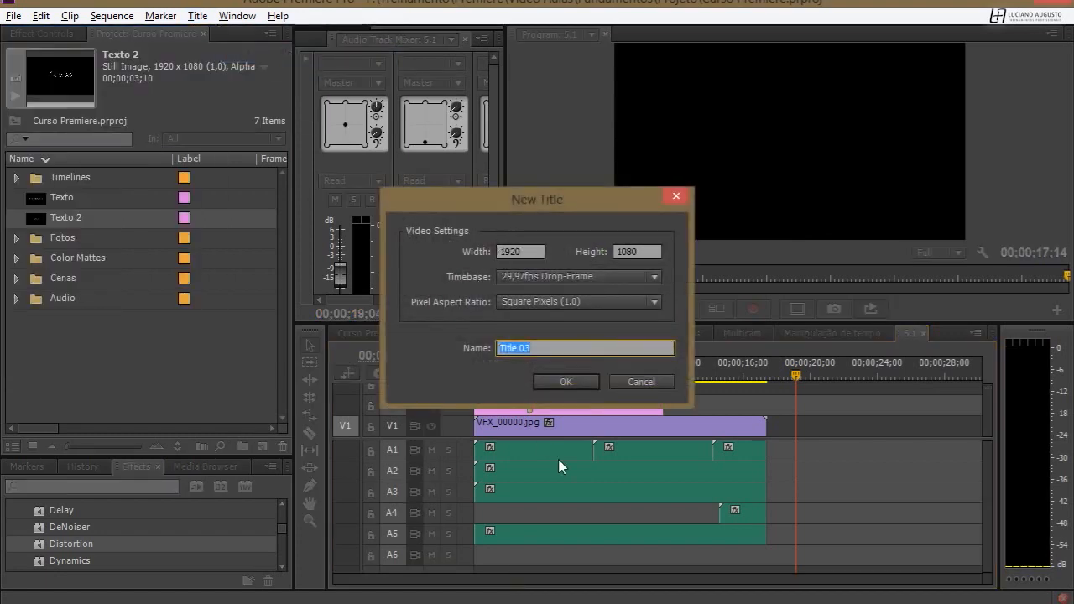
text(C're)
key(Return)
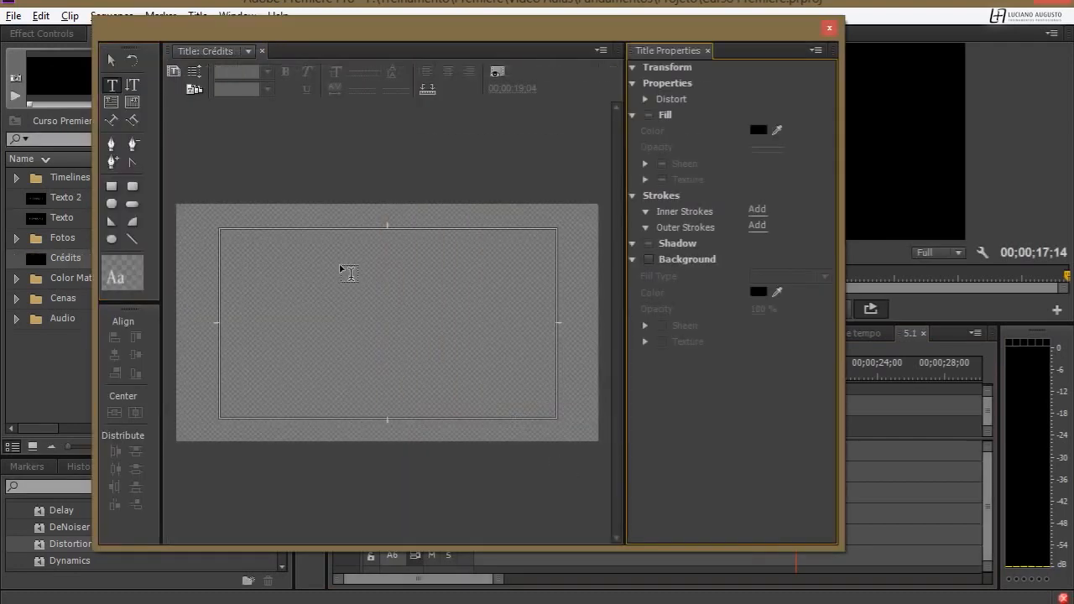
Add a text block near the upper corner of the title-safe area with the lines "Adobe", "Premiere Pro" and "Creative Cloud".
click(230, 232)
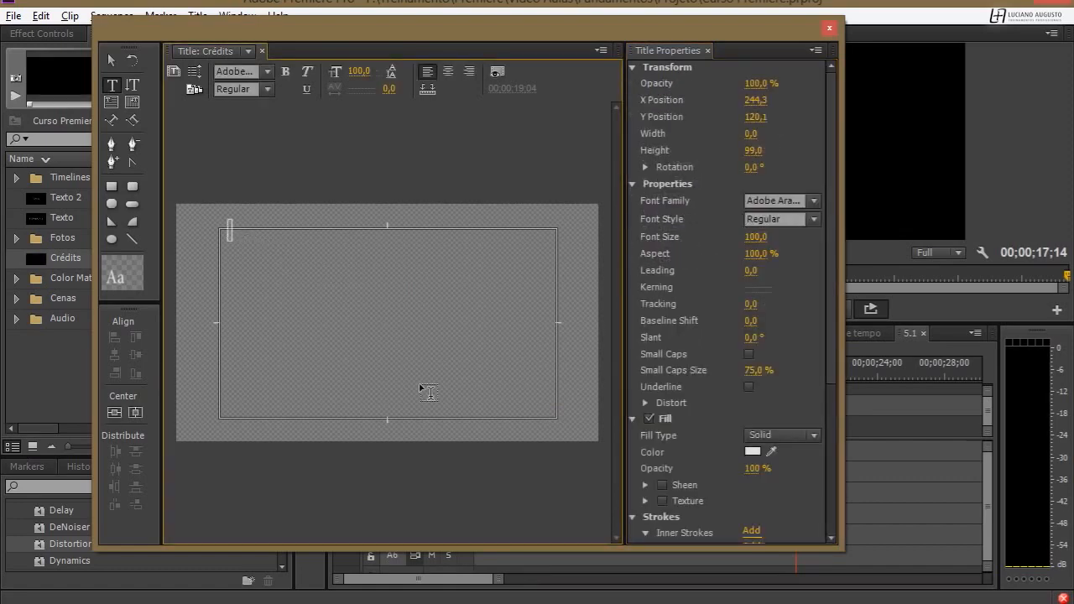
text(Adobe)
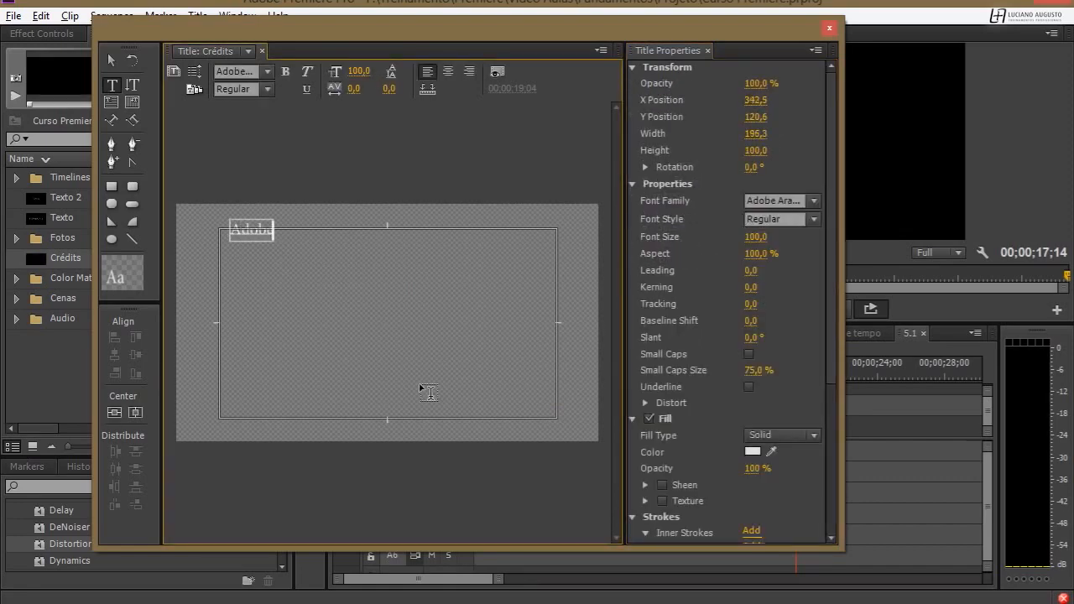
key(Return)
text(Premiere)
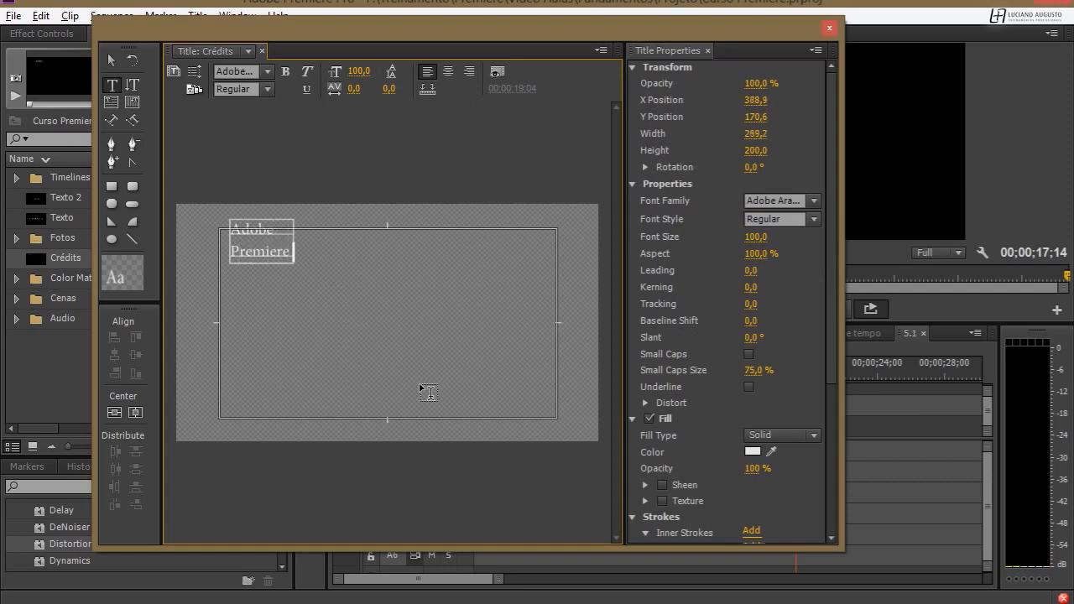
text( Pro)
key(Return)
text(Cr)
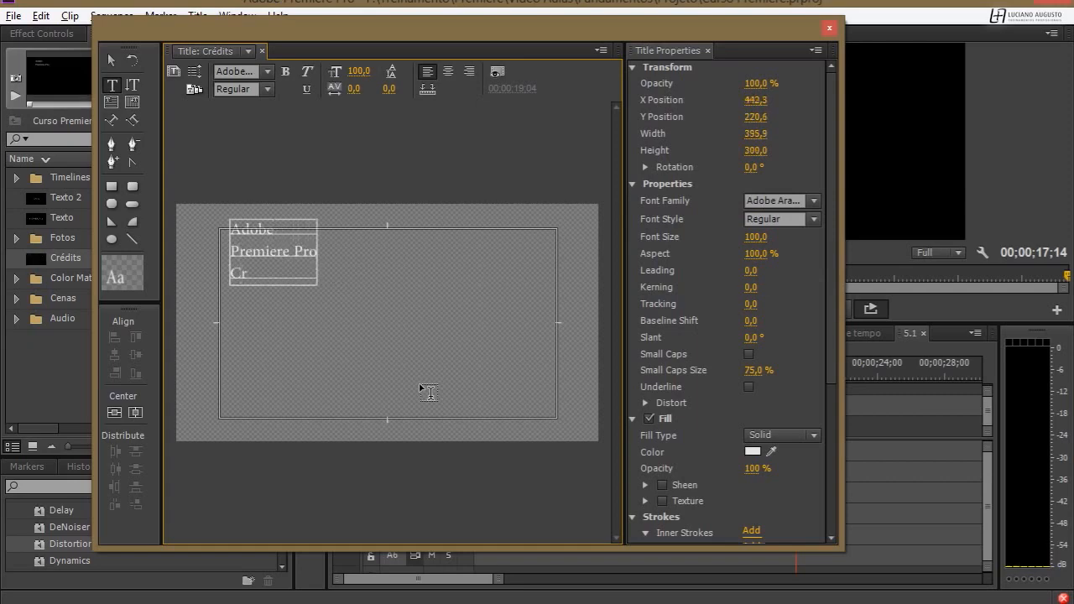
text(eative Cloud)
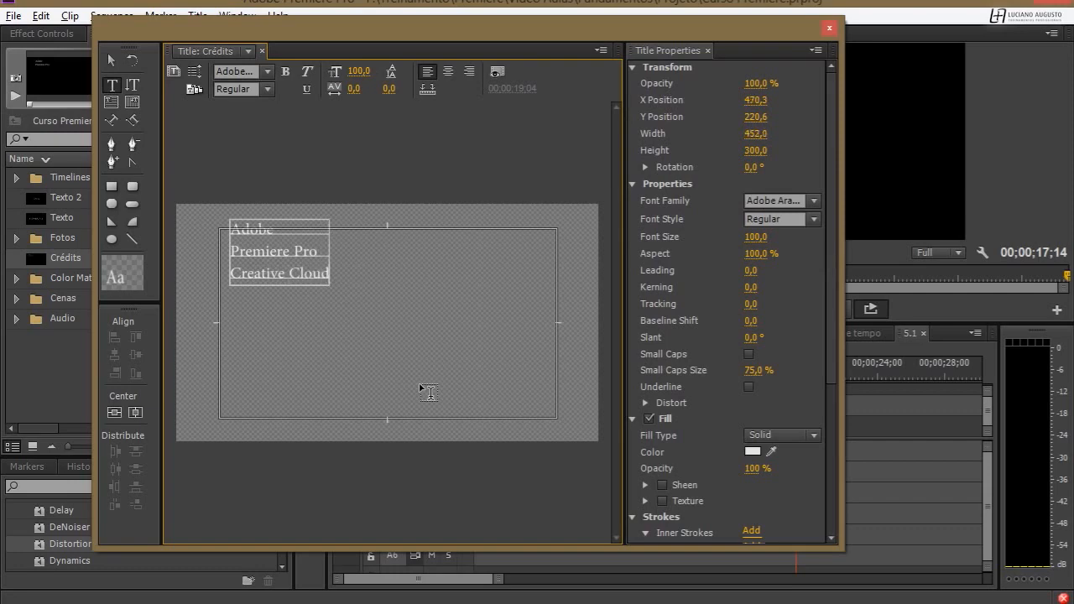
Copy the three lines and paste them repeatedly below one another to build a long credits list.
key(shift+Home)
key(shift+Up)
key(shift+Up)
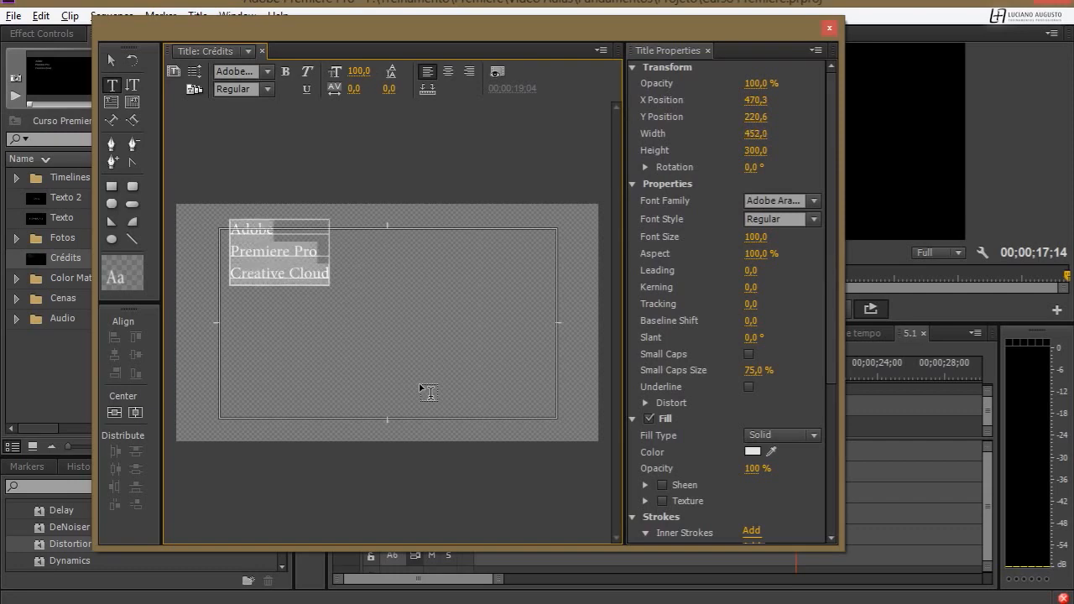
key(ctrl+c)
key(ctrl+v)
key(Return)
key(ctrl+v)
key(Return)
key(ctrl+v)
key(Return)
key(ctrl+v)
key(Return)
key(ctrl+v)
key(Return)
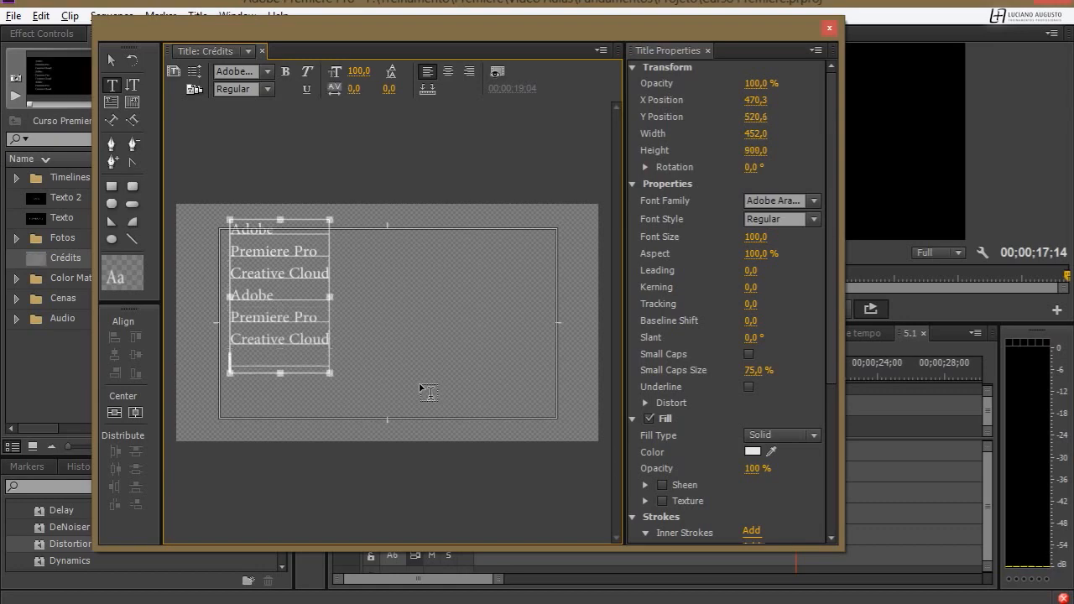
key(ctrl+v)
key(Return)
key(ctrl+v)
key(Return)
key(ctrl+v)
key(Return)
key(ctrl+v)
key(Return)
key(ctrl+v)
key(Return)
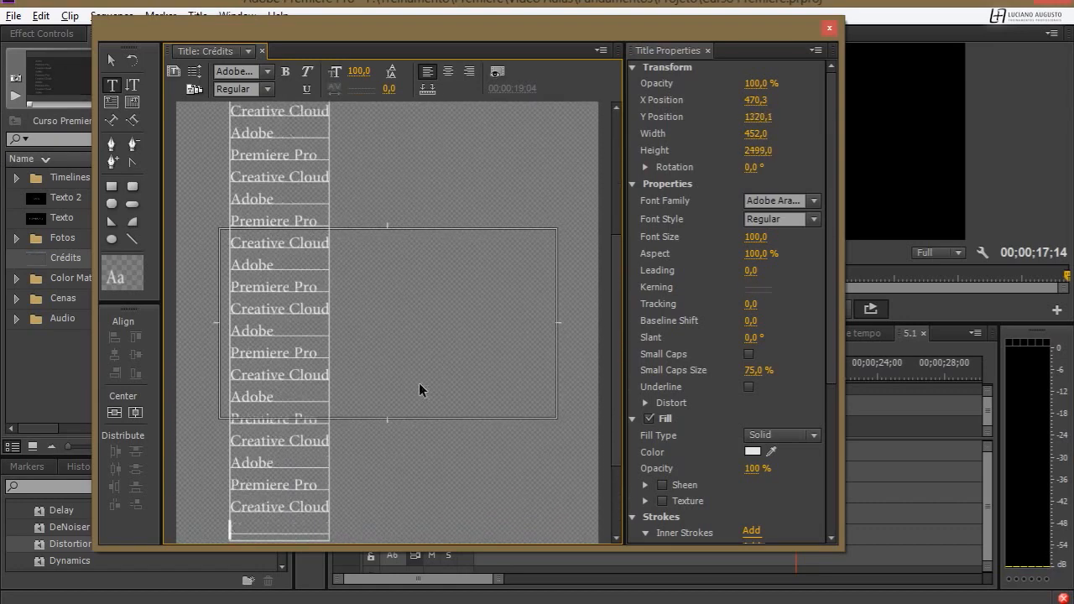
Center-align the credits text and center its block horizontally in the frame.
click(446, 71)
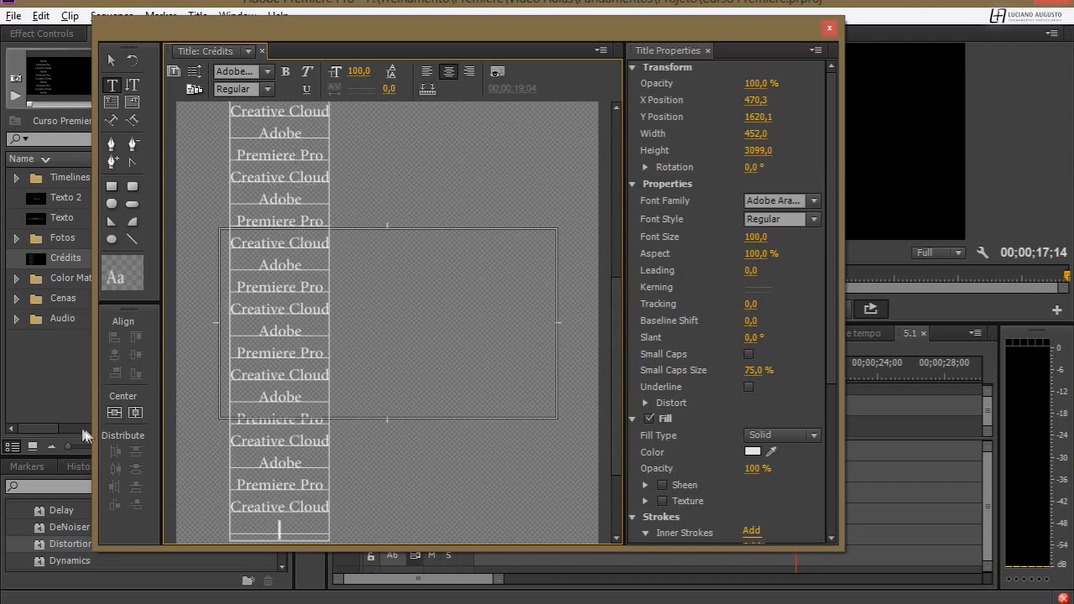
click(136, 411)
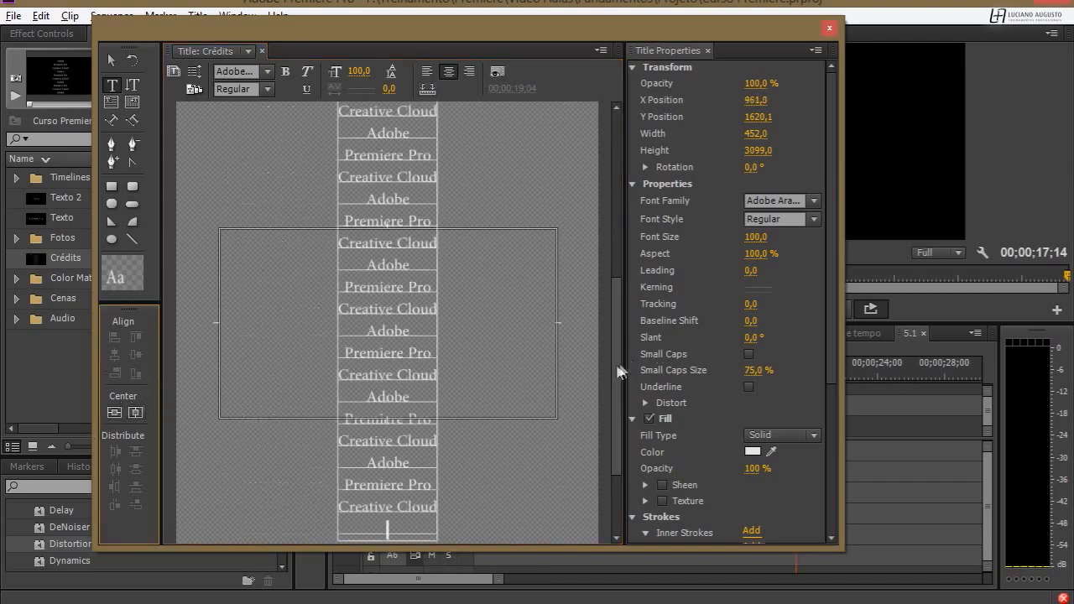
drag(615, 367, 630, 134)
Move the credits block down so its first line sits inside the title-safe margin, at about X 965, Y 1685.
click(110, 59)
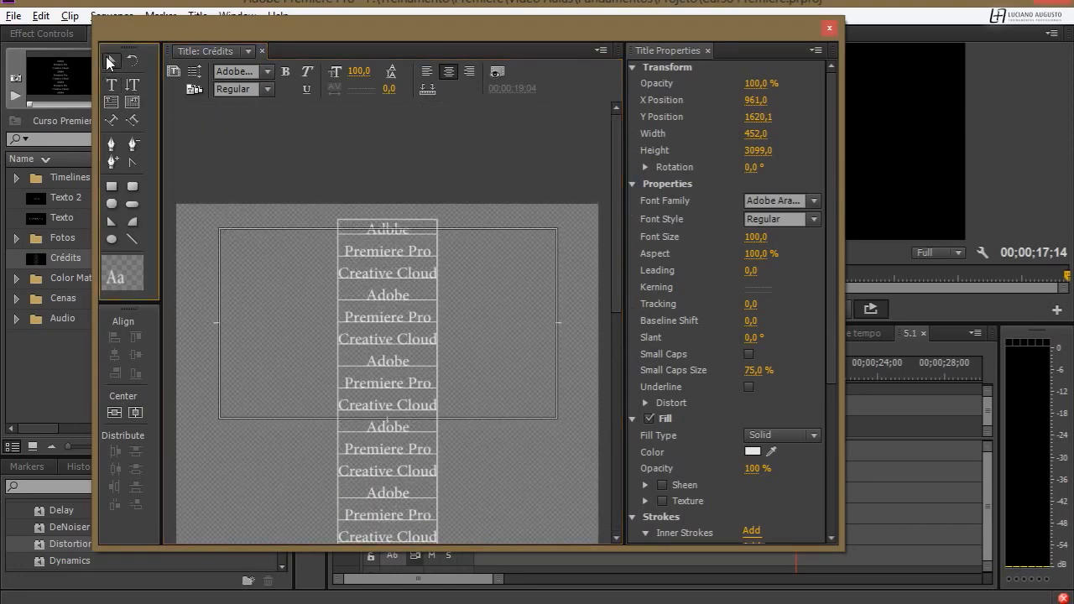
click(408, 252)
mouse_move(409, 281)
mouse_down()
mouse_move(406, 300)
mouse_move(393, 295)
mouse_up()
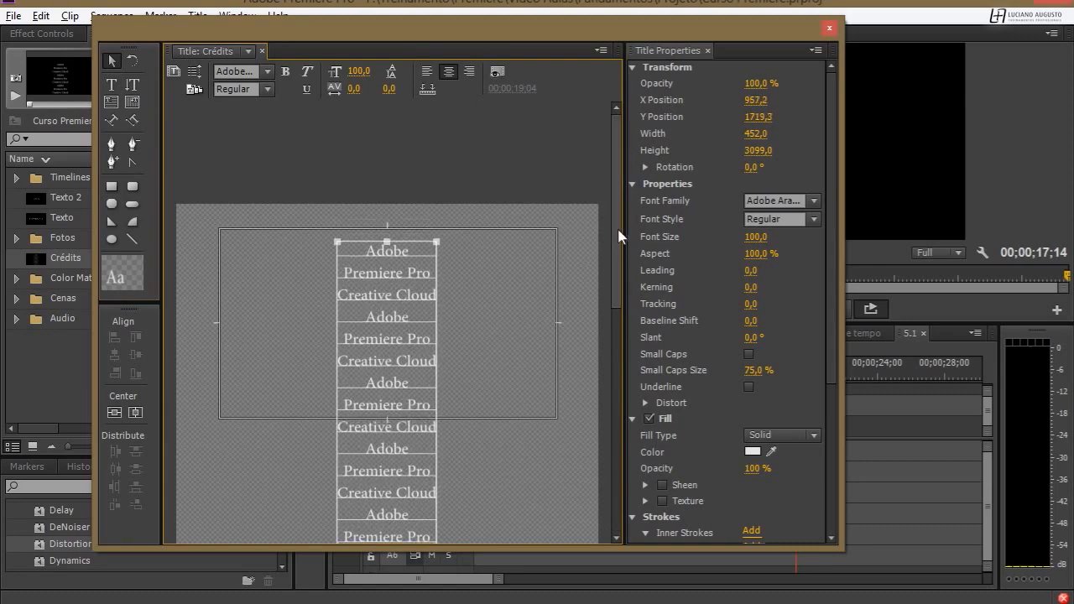
drag(618, 230, 586, 566)
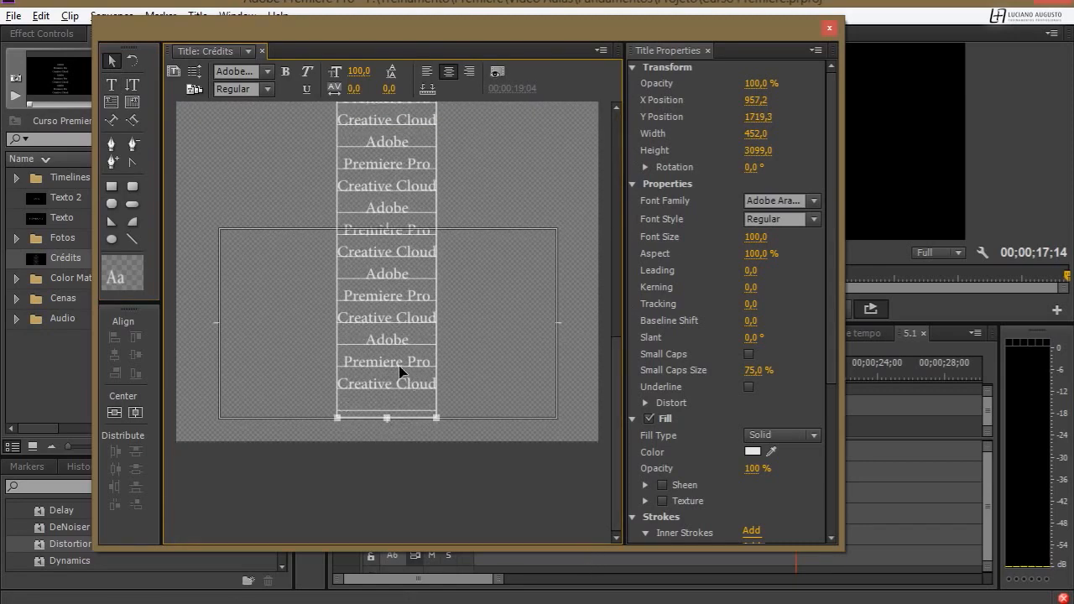
drag(399, 367, 408, 348)
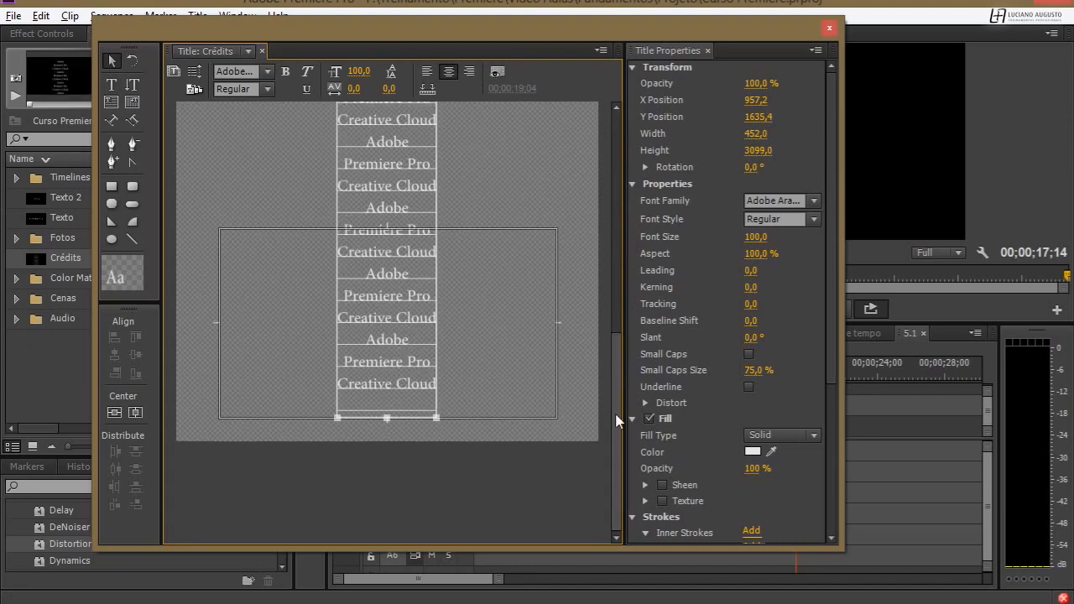
drag(613, 352, 598, 136)
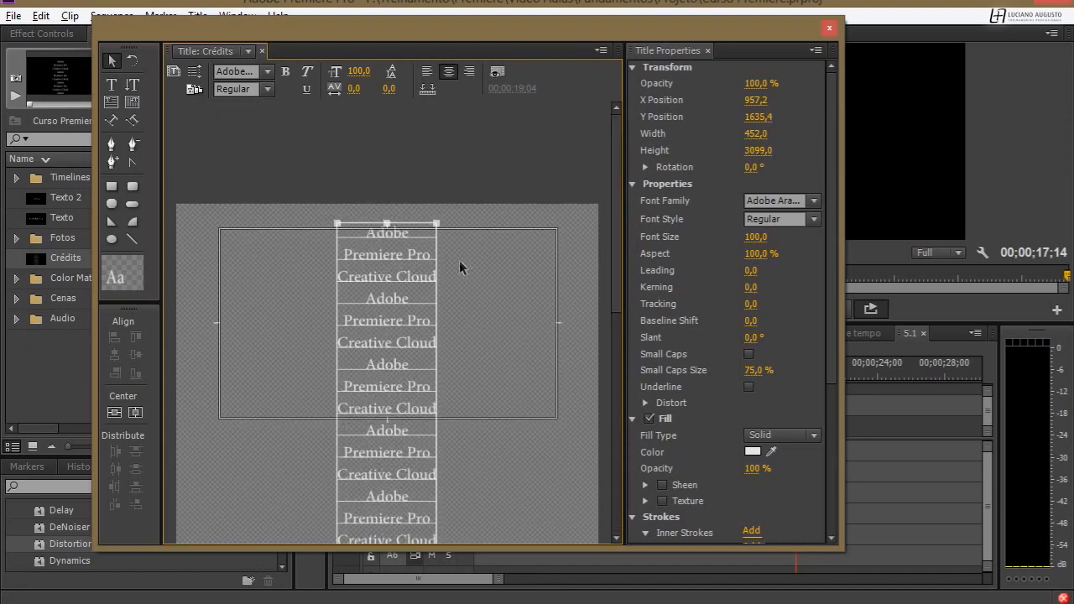
drag(404, 290, 407, 302)
drag(616, 193, 623, 80)
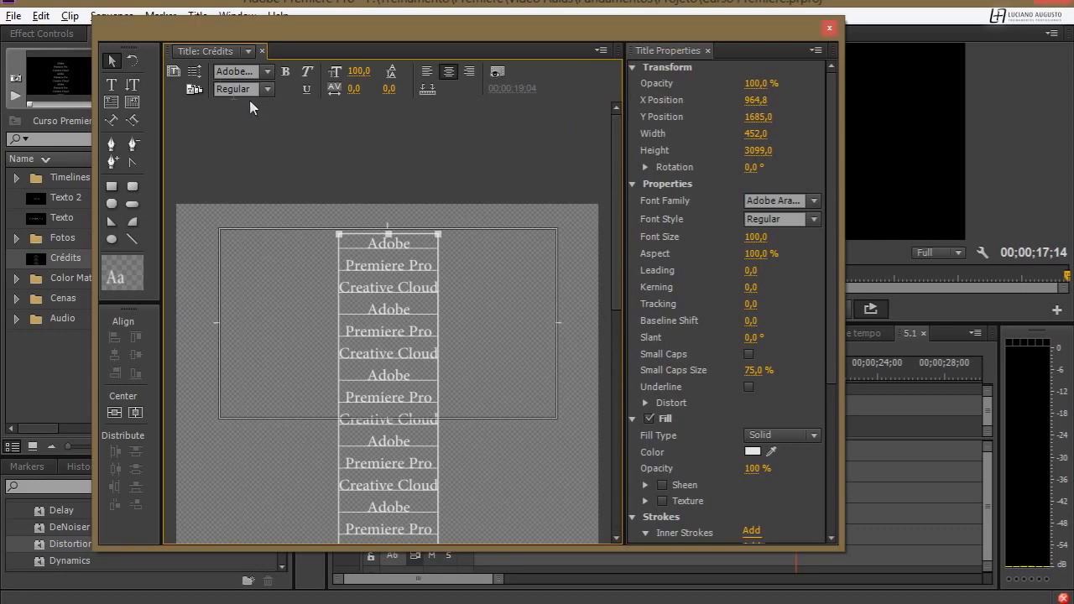
In the title's Roll/Crawl Options, enter a preroll of 10 frames and enable Start Off Screen.
click(197, 72)
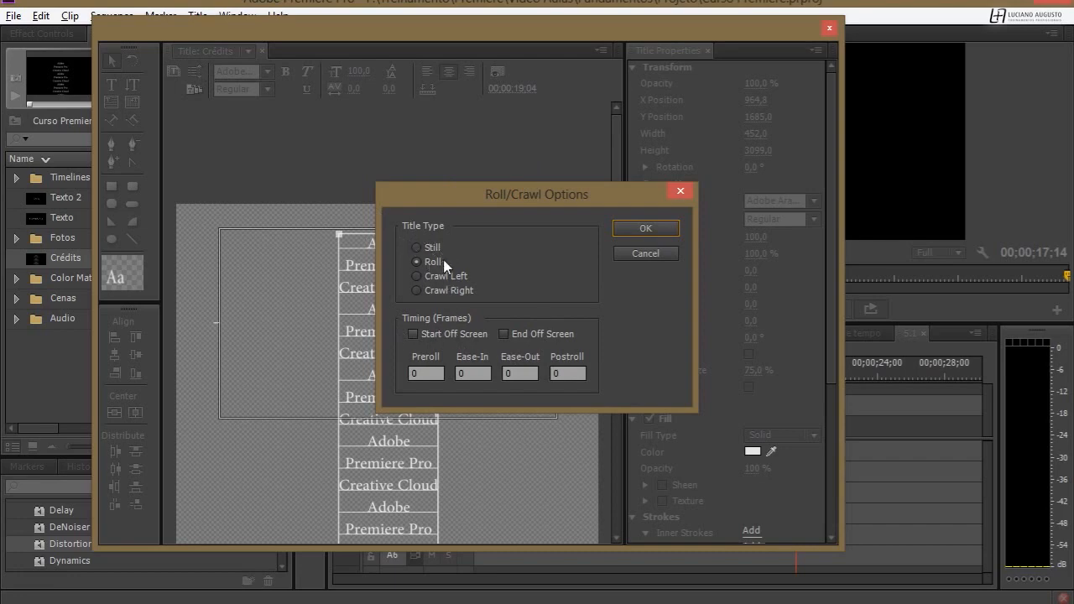
click(446, 336)
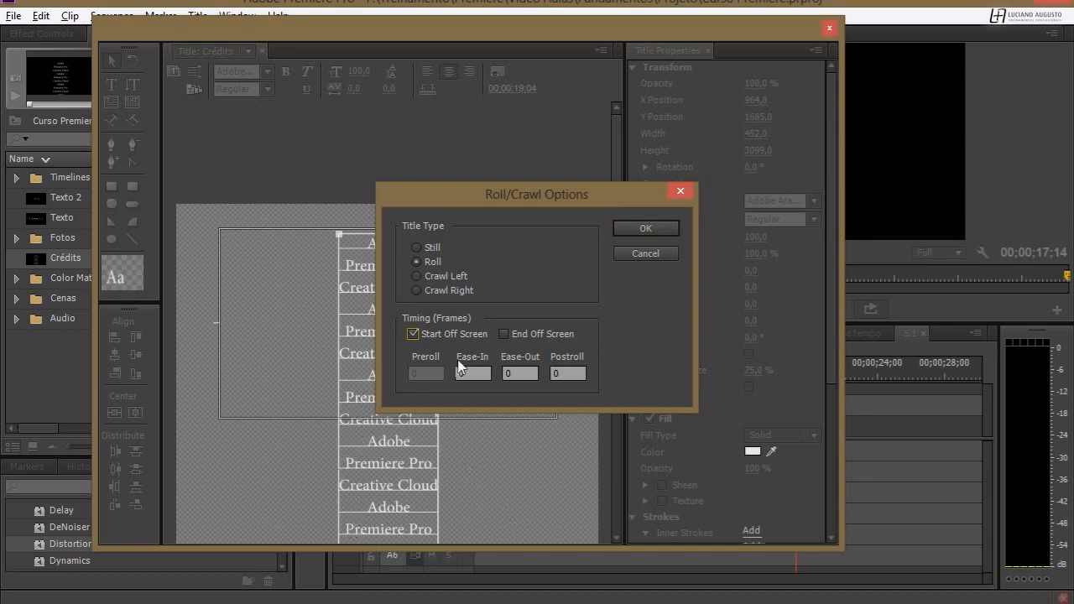
click(458, 337)
click(430, 373)
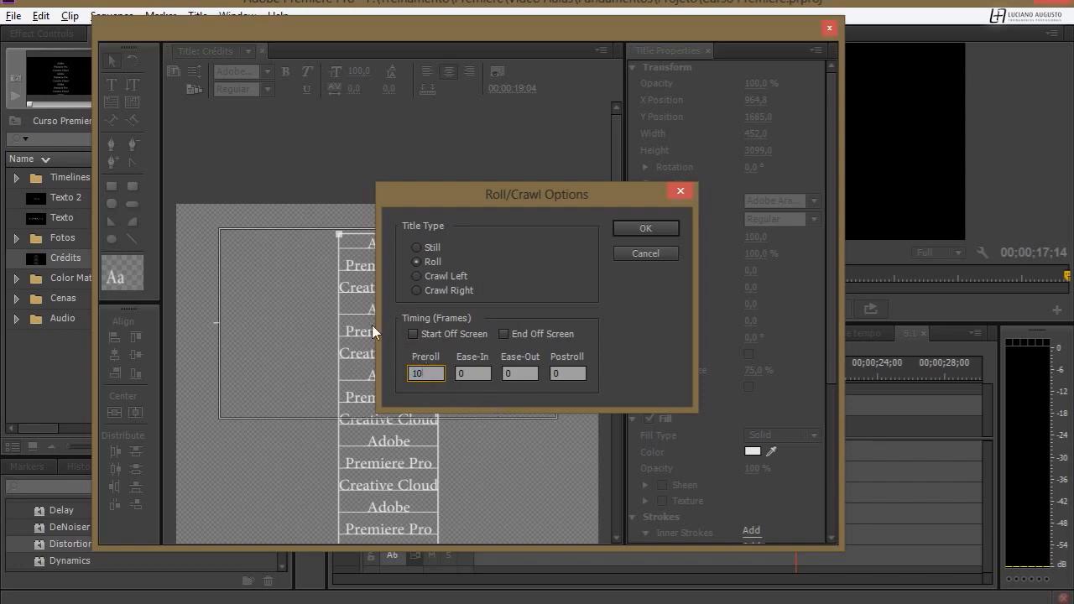
click(412, 334)
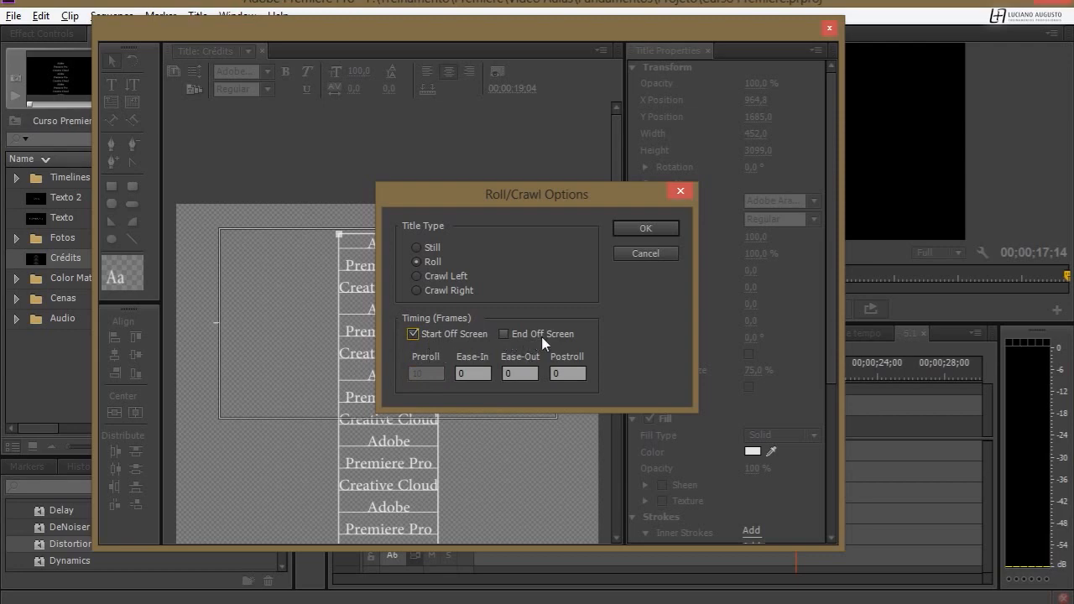
Set the roll's Ease-In to 10 frames and accept the roll options.
click(577, 376)
click(679, 385)
click(486, 372)
text(10)
key(Tab)
click(647, 232)
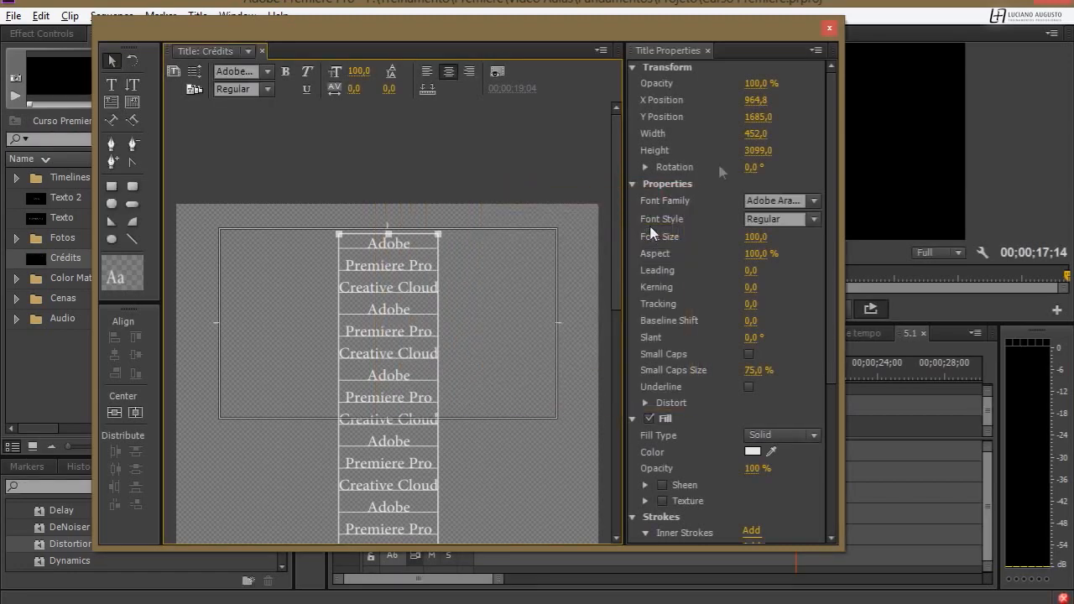
Close the title editor and place the Crédits title on track V1 directly after the VFX_00000.jpg clip.
click(829, 28)
drag(42, 261, 777, 442)
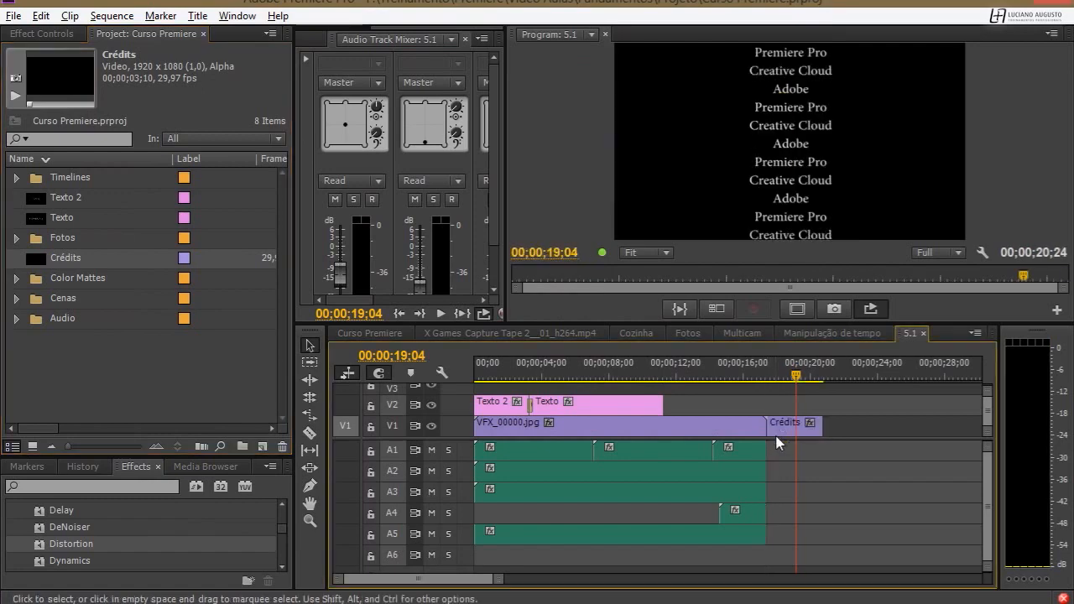
Play the sequence from the start of the Crédits clip to check the roll's speed.
click(782, 378)
drag(782, 379, 772, 380)
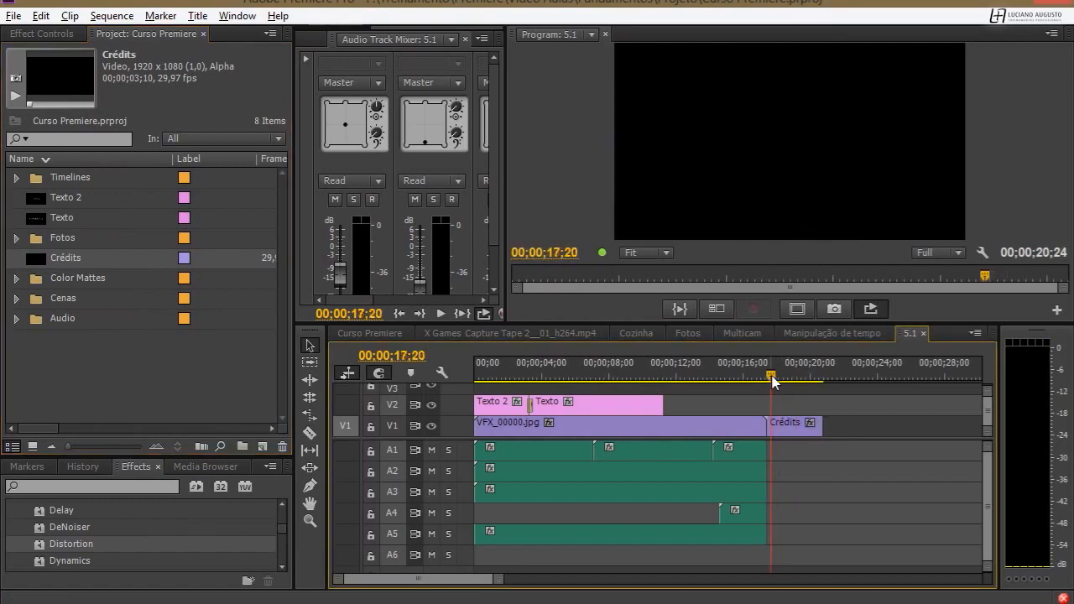
key(space)
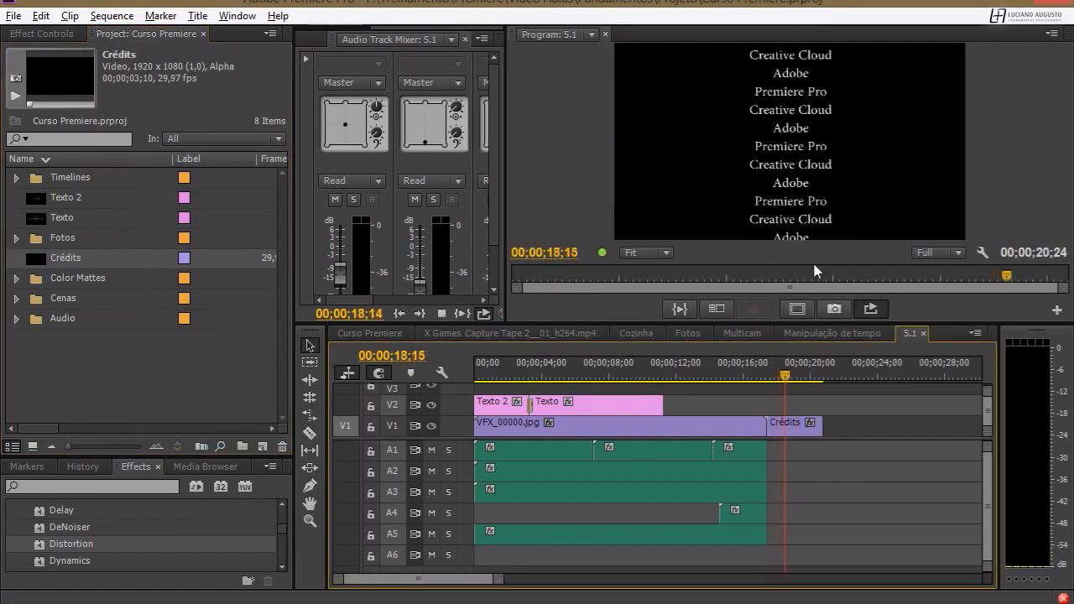
Extend the end of the Crédits clip to about 00;00;27;18, and further to about 00;00;51;29, to slow the roll.
drag(816, 425, 936, 425)
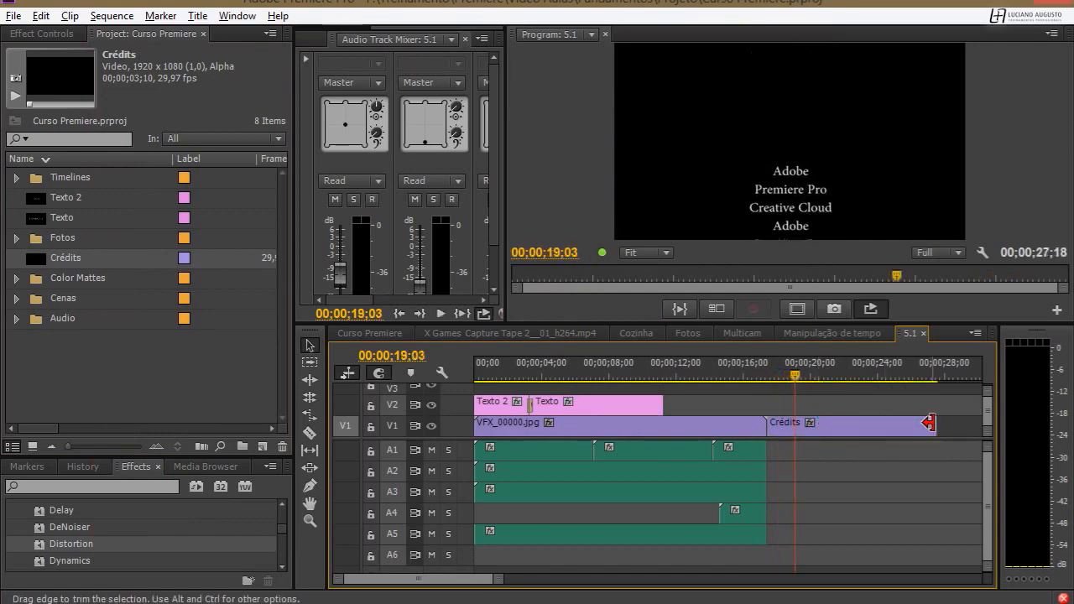
key(space)
key(minus)
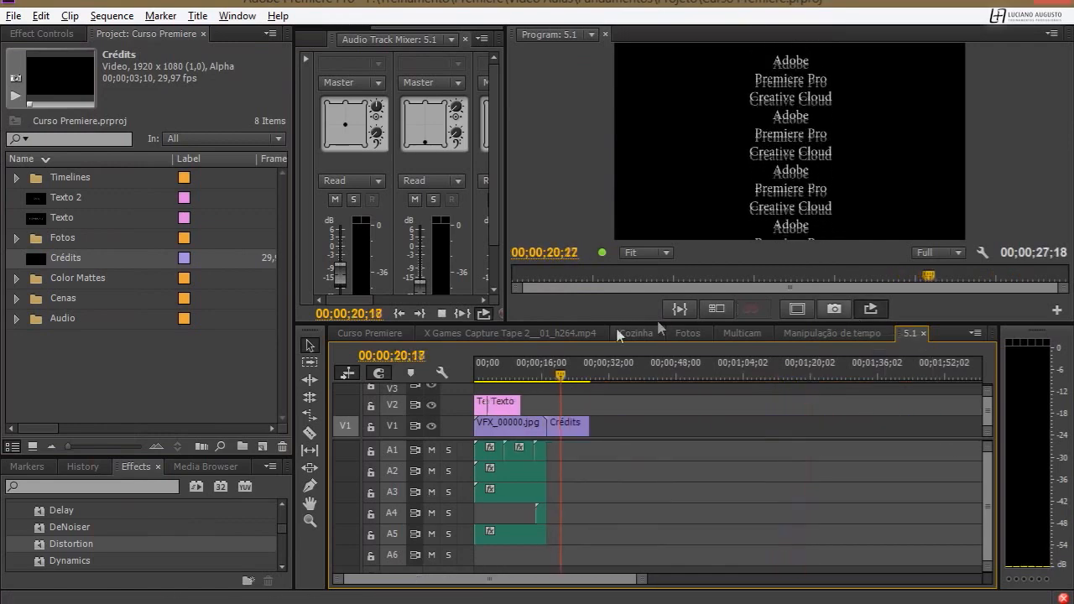
drag(599, 427, 700, 427)
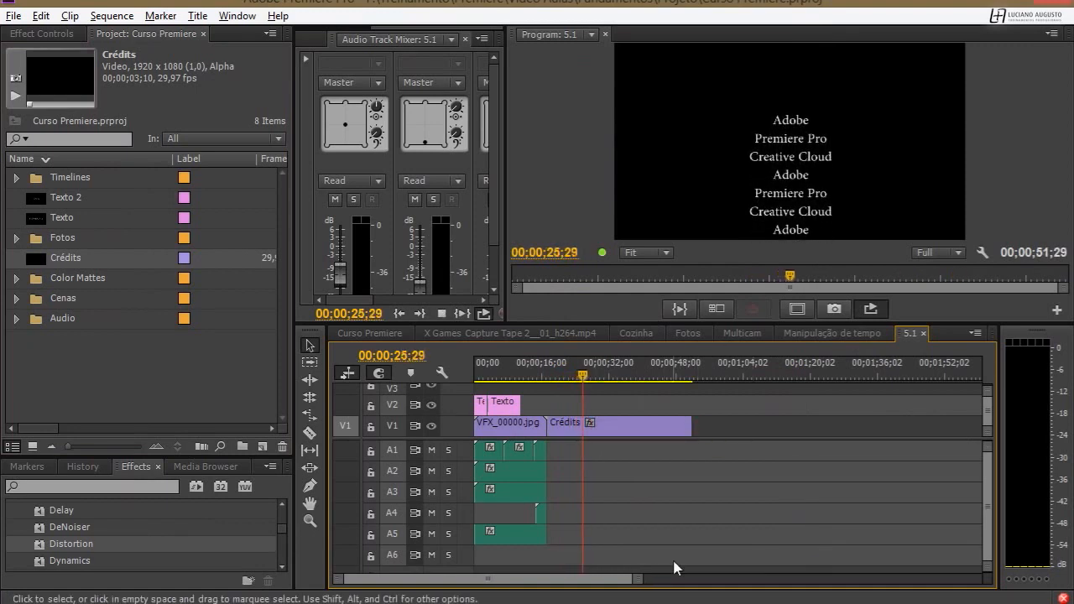
Play the extended Crédits clip from its beginning and again near its end to review the rolling text.
key(space)
drag(564, 376, 549, 376)
key(space)
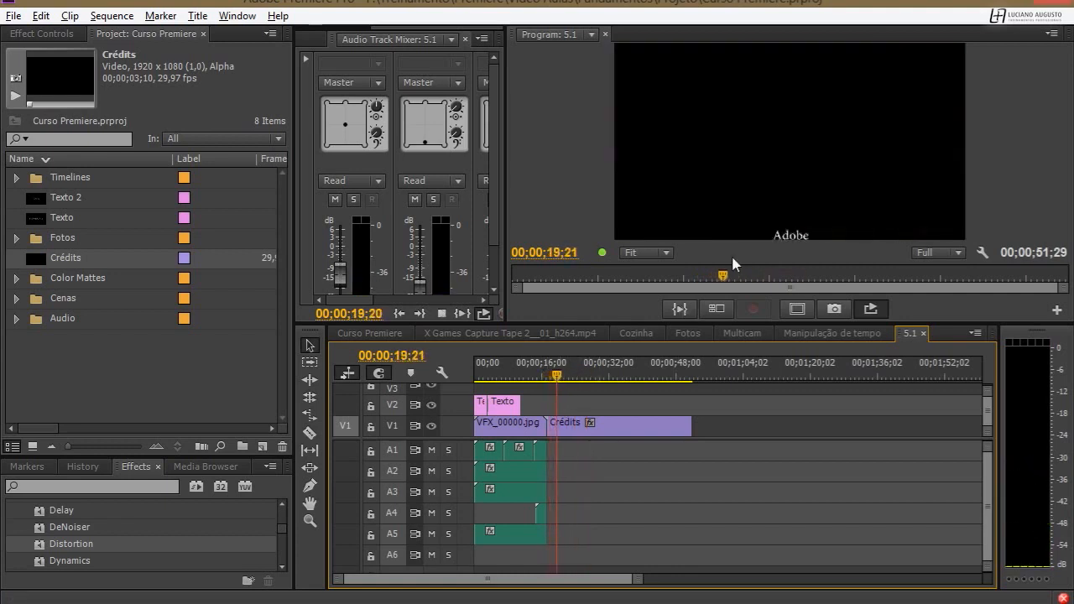
key(space)
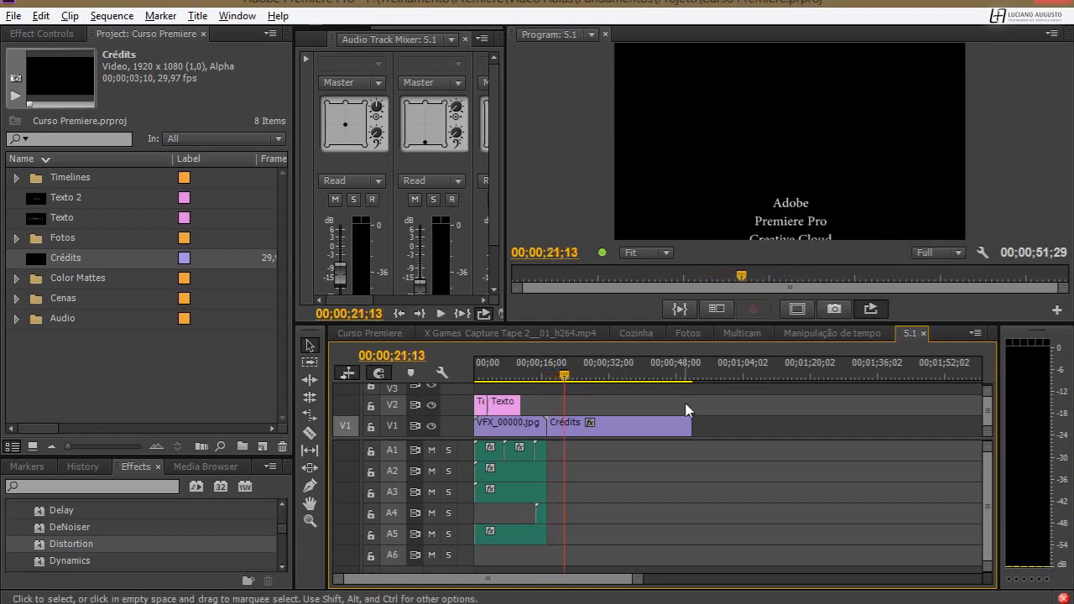
drag(671, 370, 663, 370)
key(space)
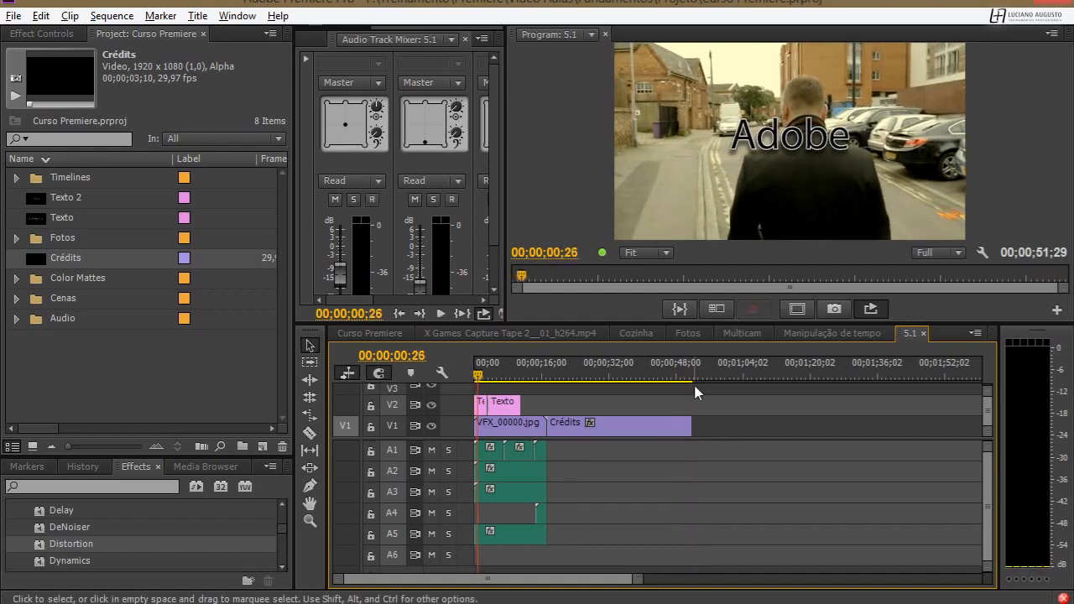
Add a Cross Dissolve to the end of the Crédits clip and lengthen it to about two and a half seconds.
click(683, 374)
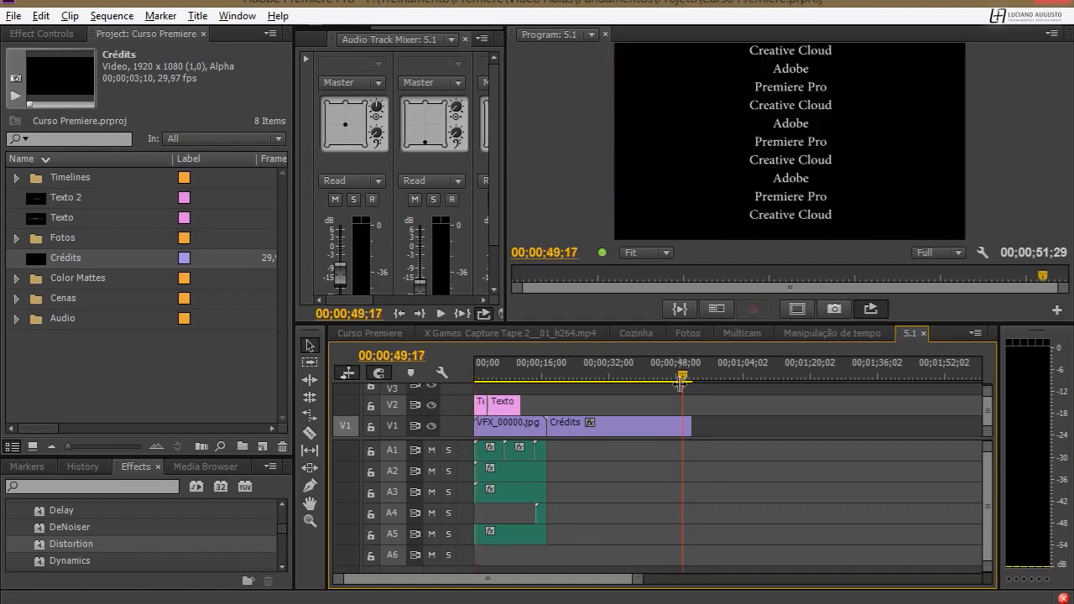
drag(681, 376, 687, 378)
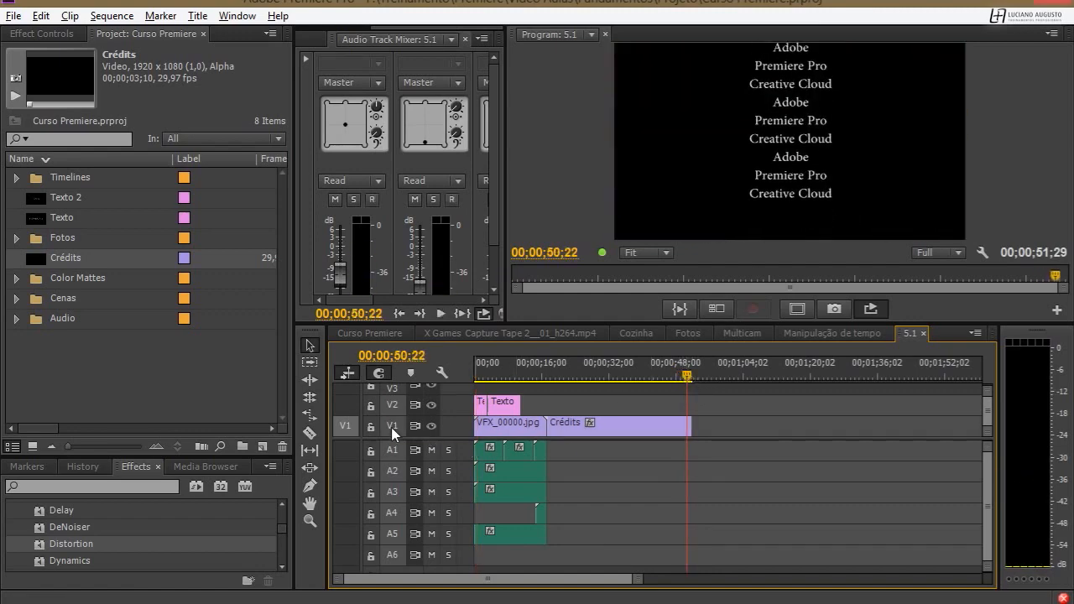
key(equal)
key(equal)
key(equal)
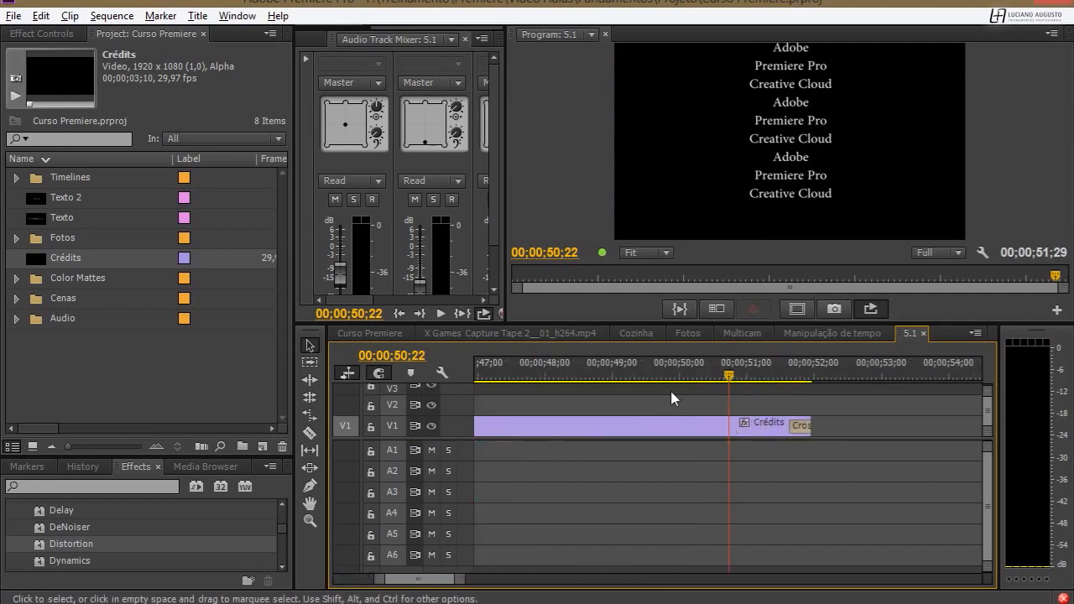
drag(792, 426, 655, 412)
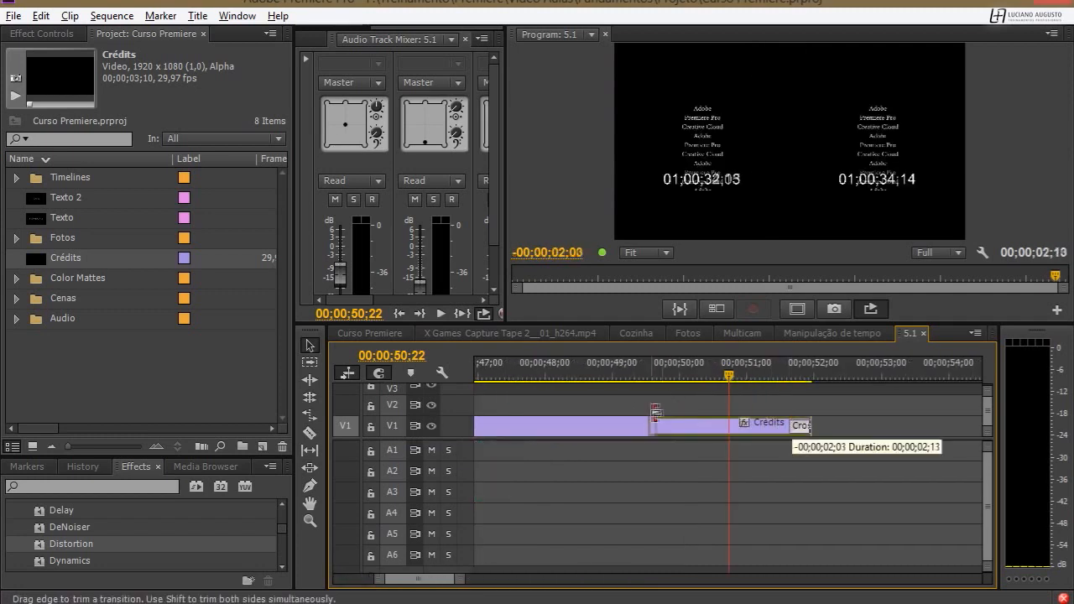
key(minus)
key(minus)
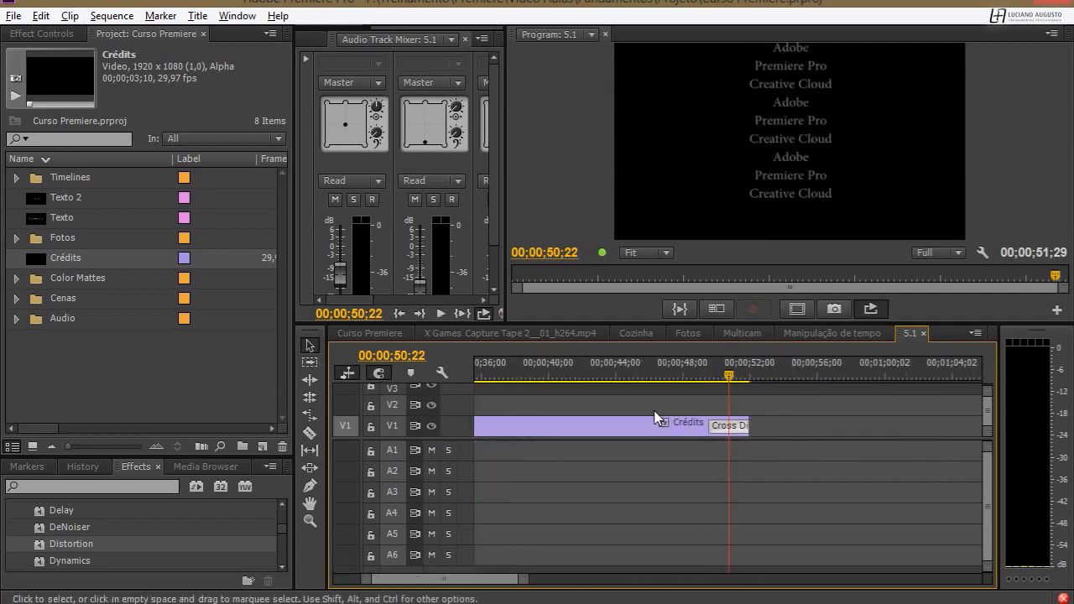
Scrub across the end of the Crédits clip to check its fade-out.
click(718, 373)
drag(720, 370, 756, 367)
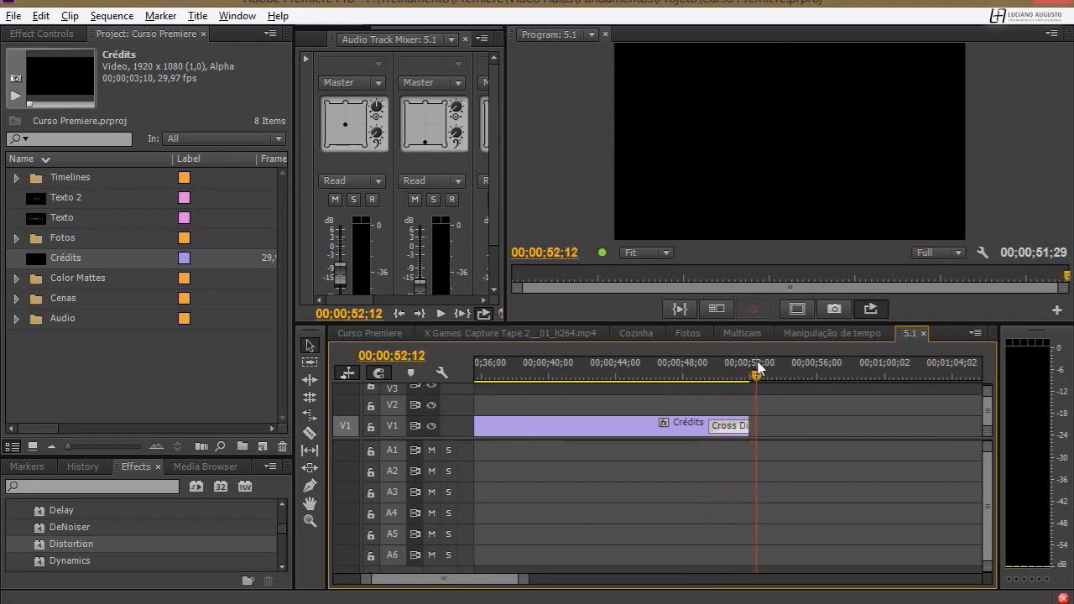
key(minus)
key(minus)
key(minus)
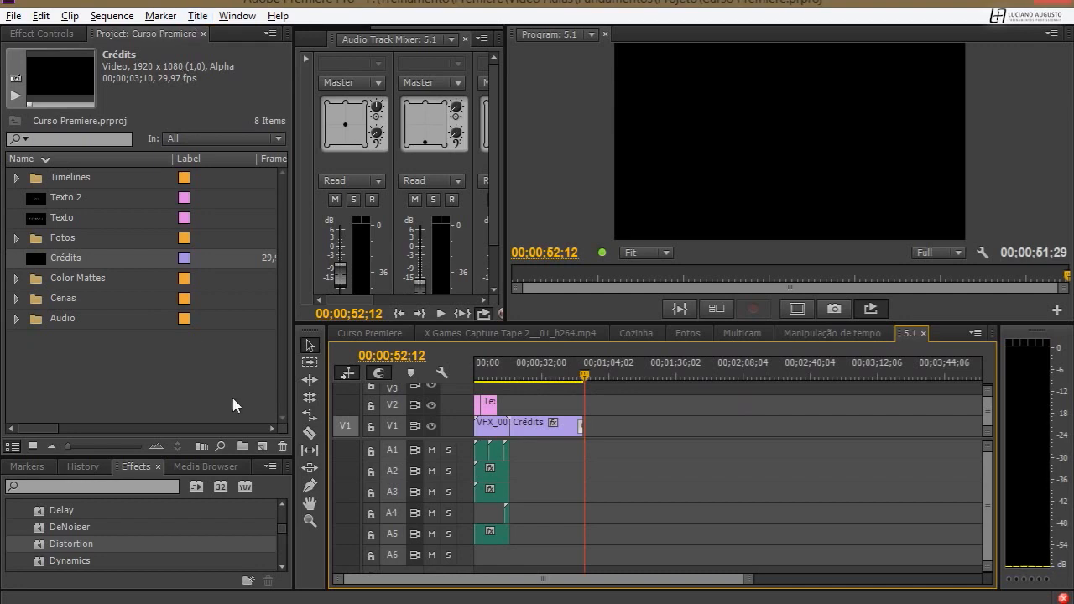
Create a new 1920 x 1080 title named Crawl.
click(262, 446)
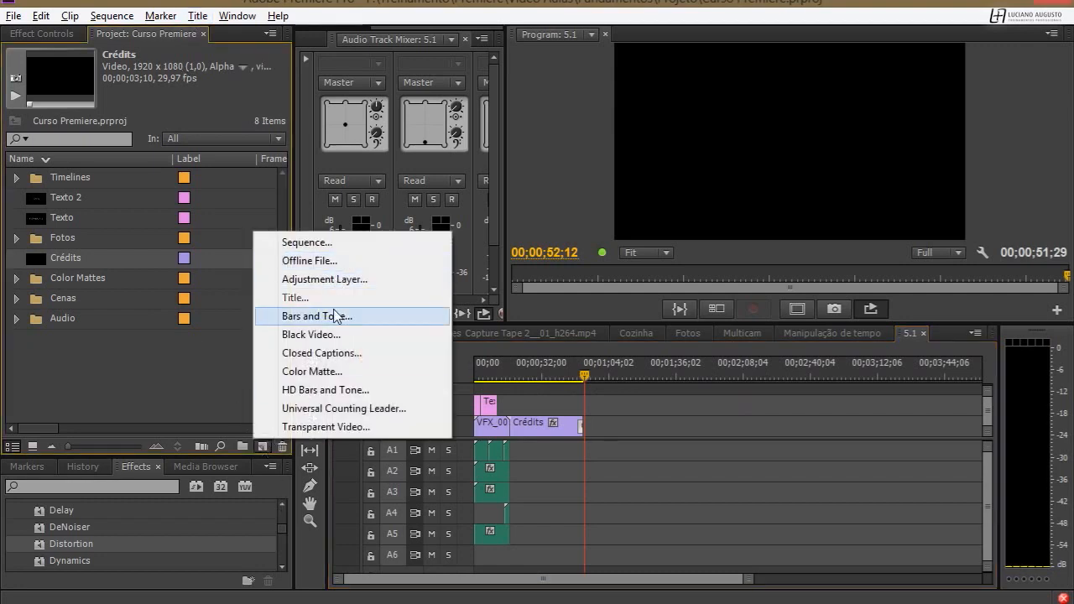
click(296, 297)
text(Crawl)
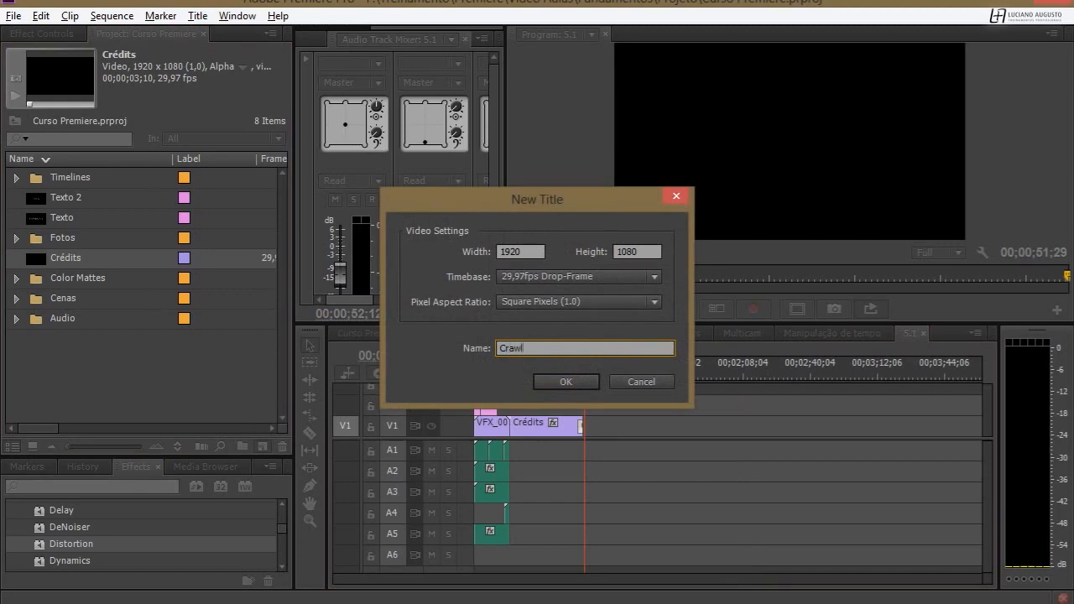
click(586, 381)
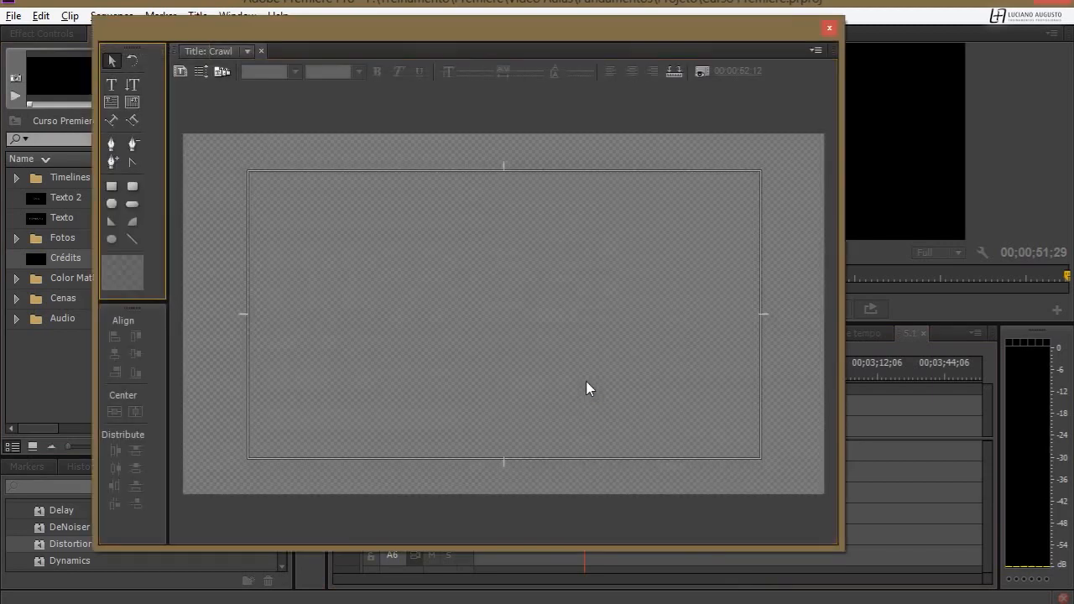
Set the title type to Crawl Left with Preroll, Ease-In, Ease-Out and Postroll of 10 frames each.
click(191, 72)
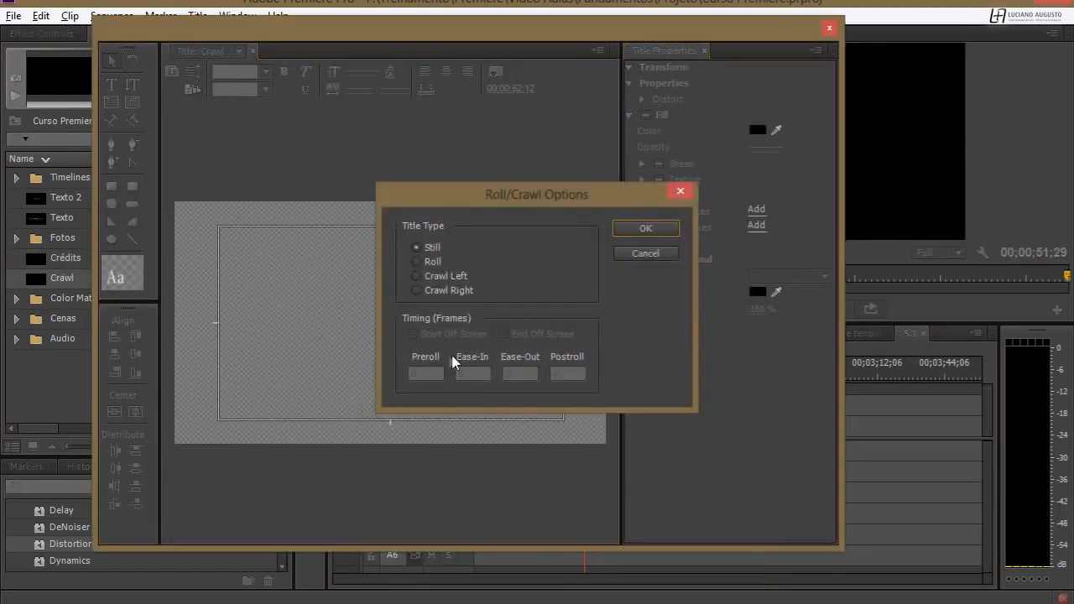
click(447, 276)
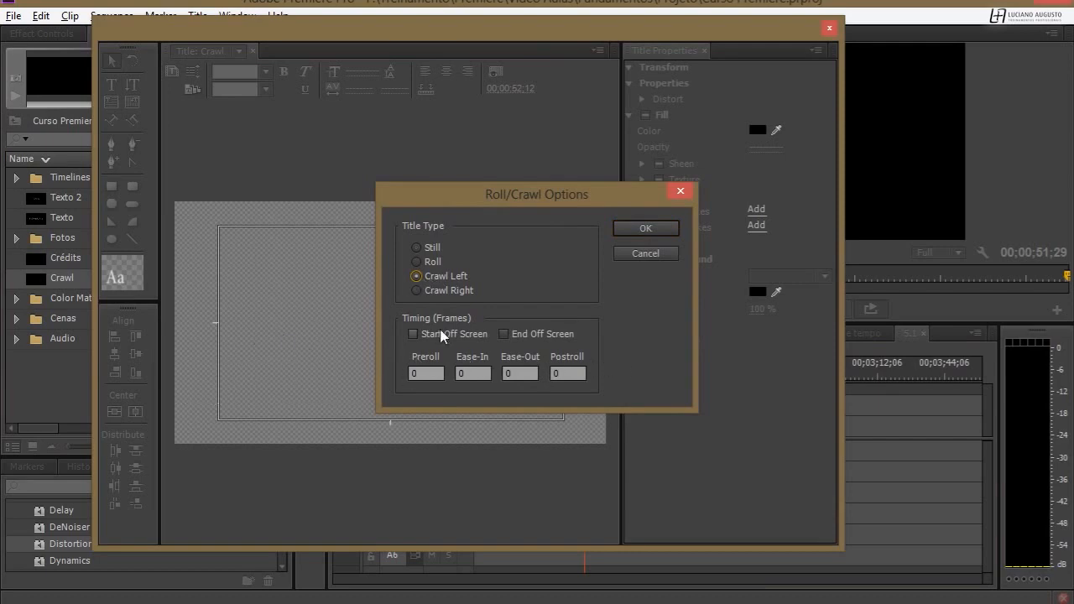
click(440, 371)
key(Tab)
key(Tab)
key(shift+Tab)
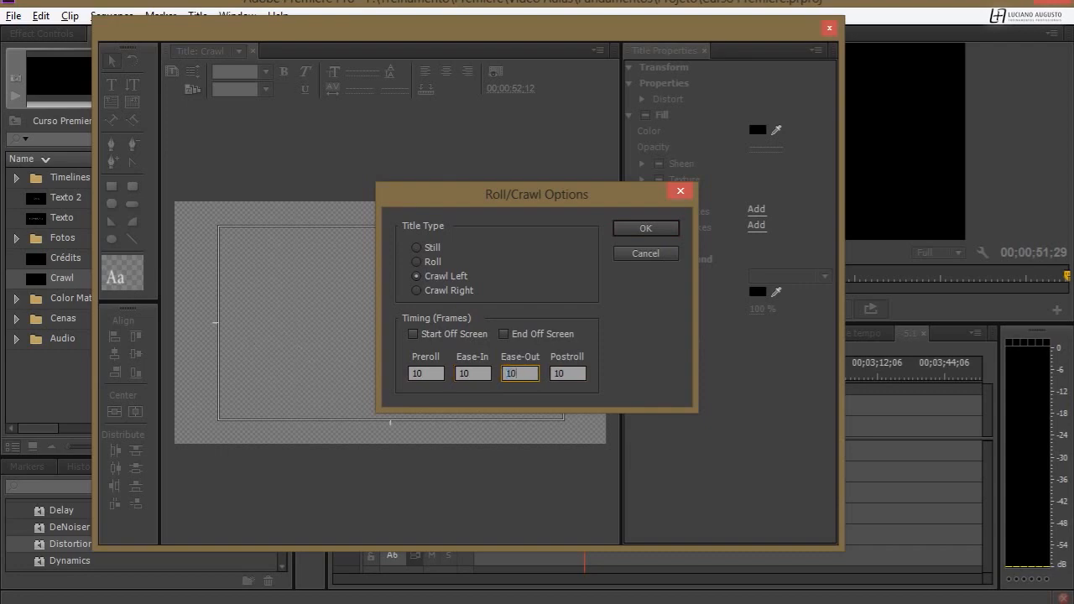
click(645, 230)
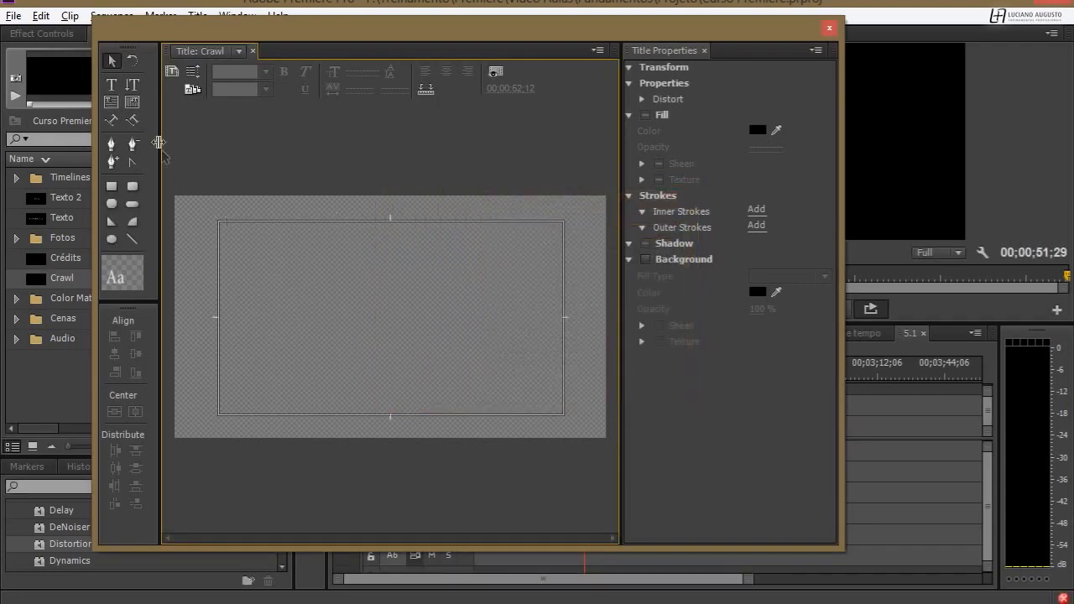
Add the text "Adobe Premiere Pro Crative Cloud" starting at the lower left edge of the title-safe frame.
click(114, 84)
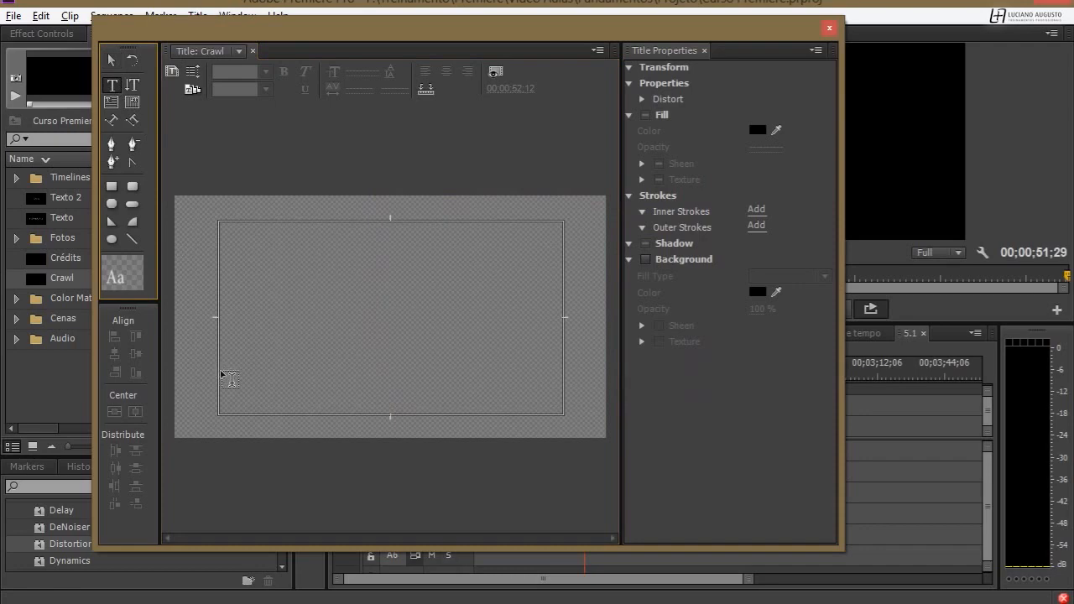
click(223, 369)
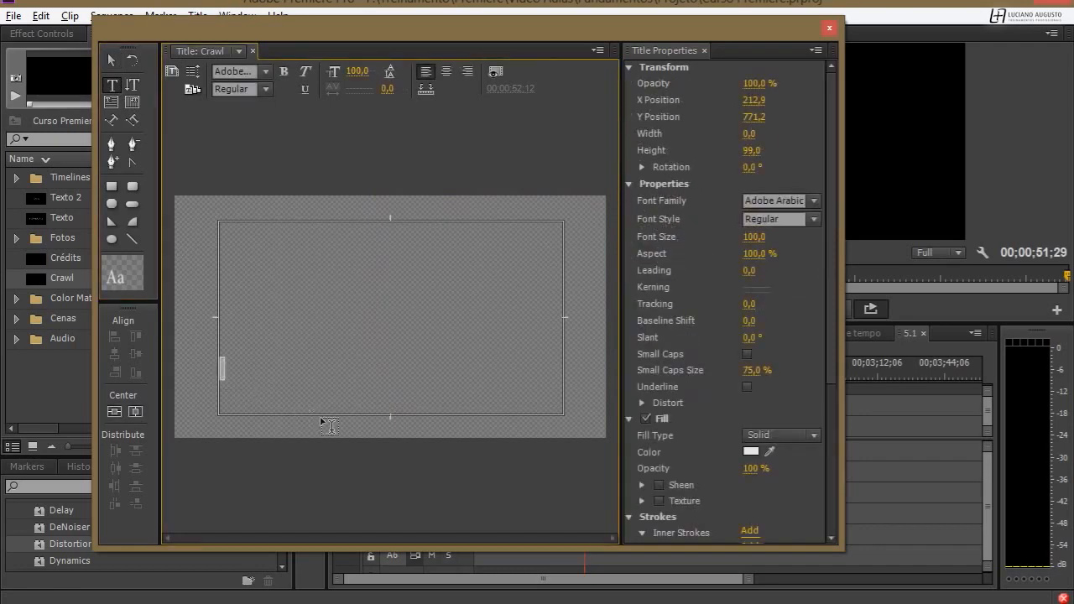
text(Adobe Prem)
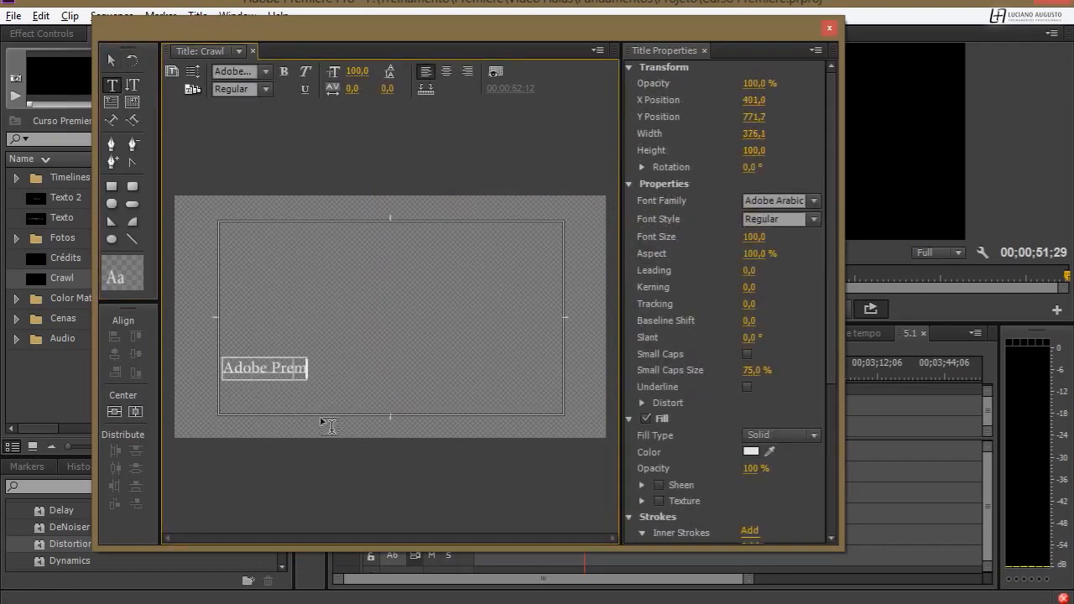
text(iere Pro Cr)
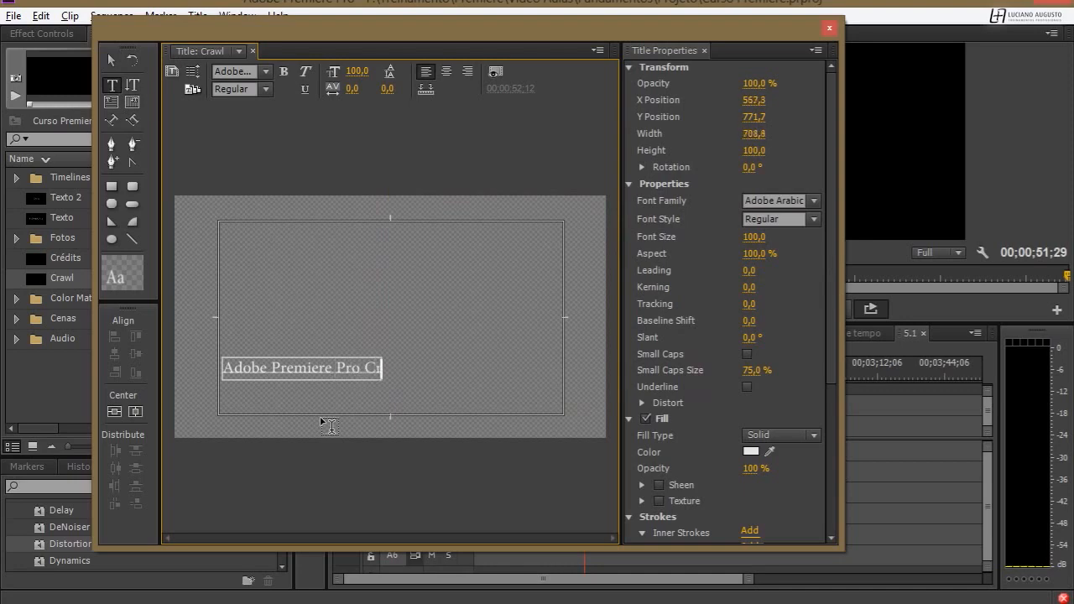
text(ative C)
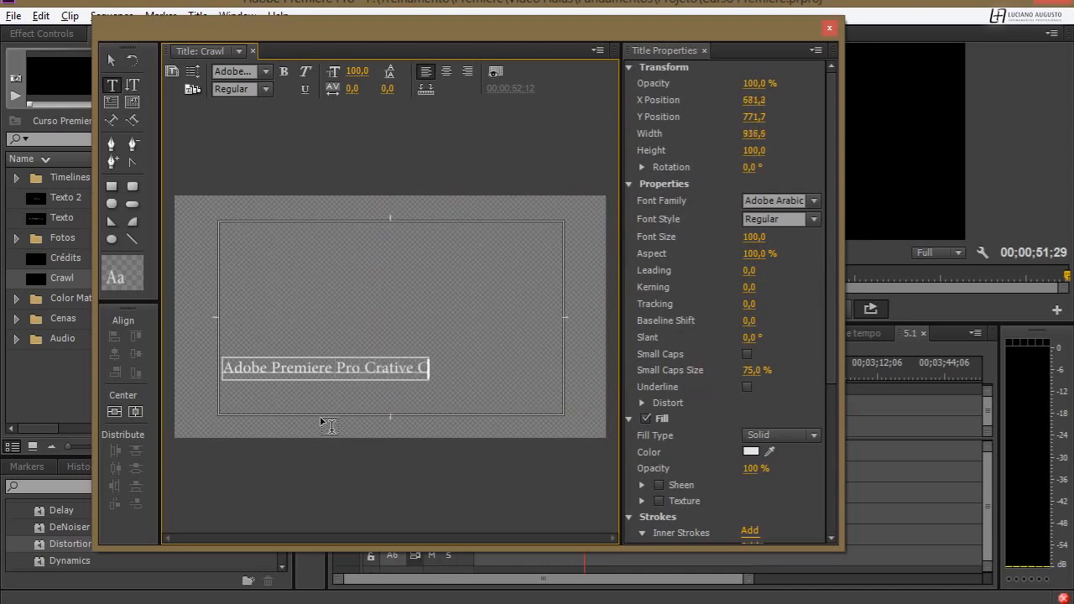
text(loud)
key(Escape)
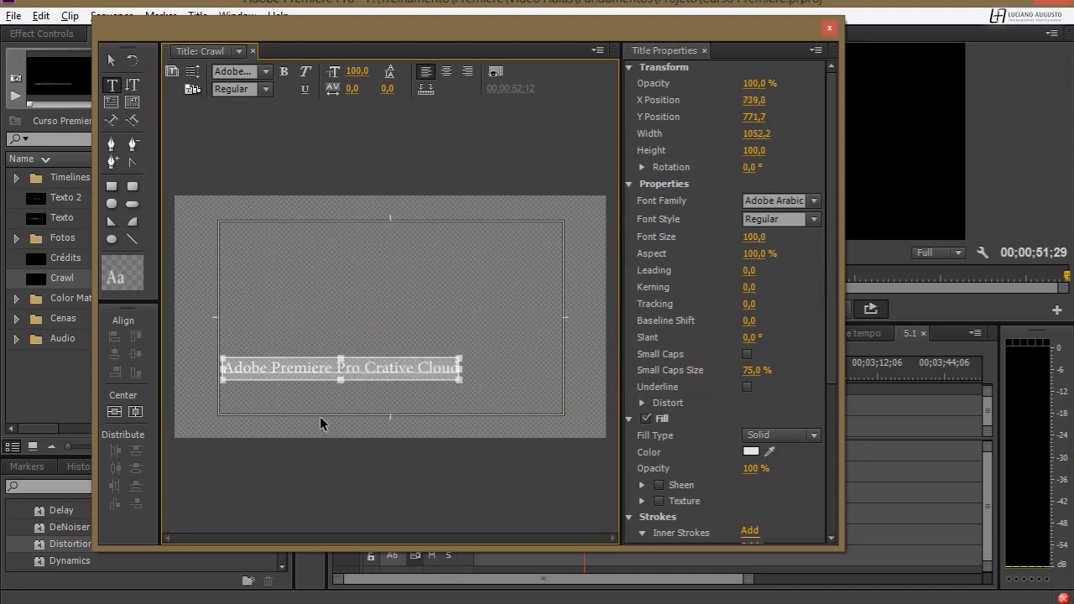
Repeat the phrase along the same text line until it is about 7500 pixels wide.
text(Adobe Premiere Pro Crative Cloud)
key(ctrl+v)
key(ctrl+v)
key(ctrl+v)
key(ctrl+v)
key(ctrl+v)
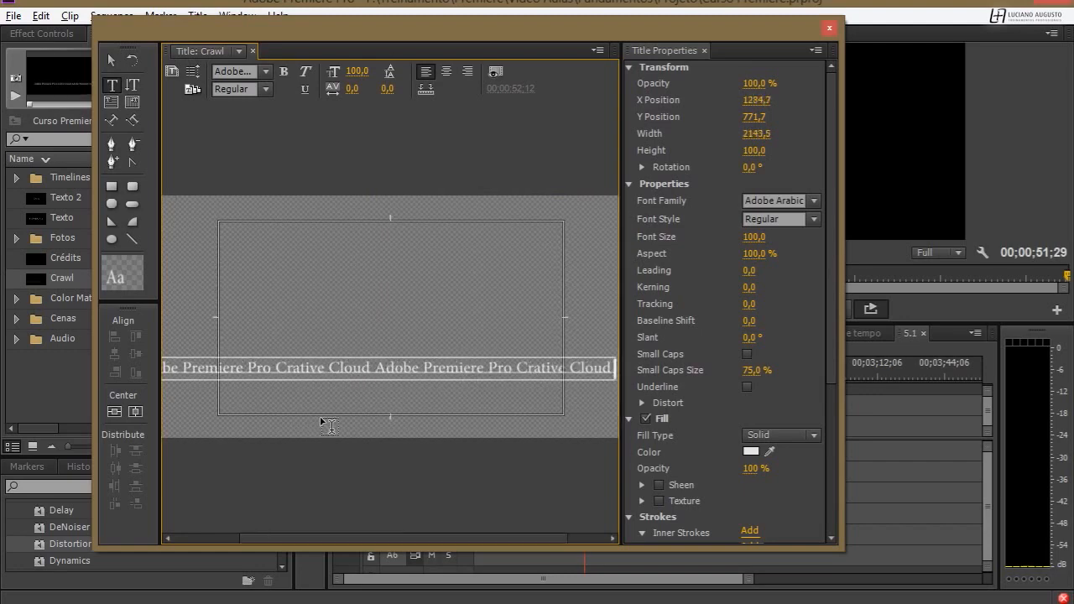
text(Adobe Premiere Pro Crative Cloud)
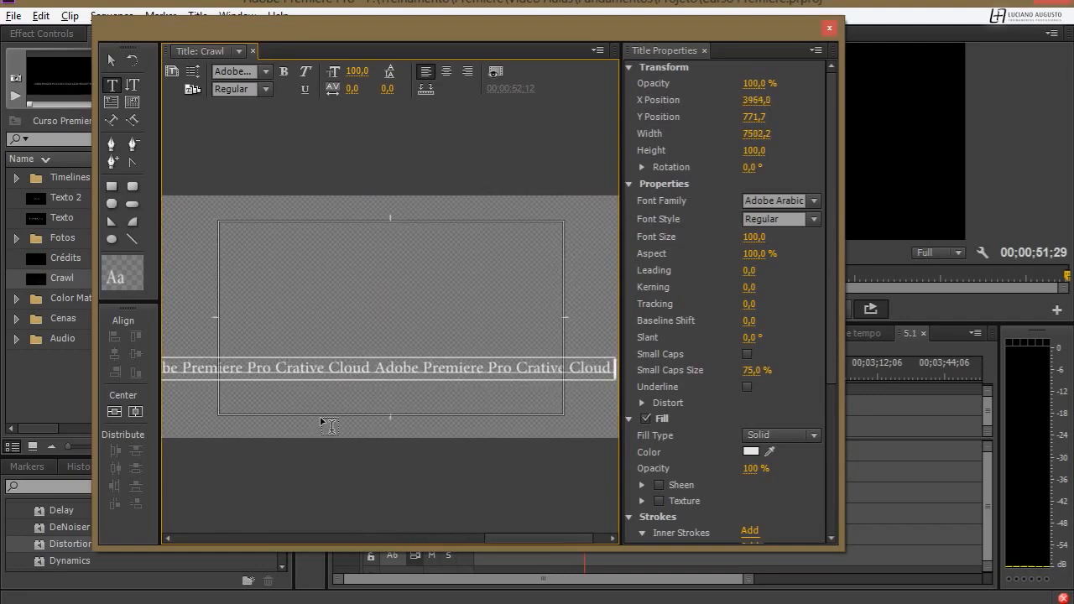
Move the text line down to the title-safe frame's lower edge, at about Y 910, and close the title editor.
drag(511, 541, 141, 535)
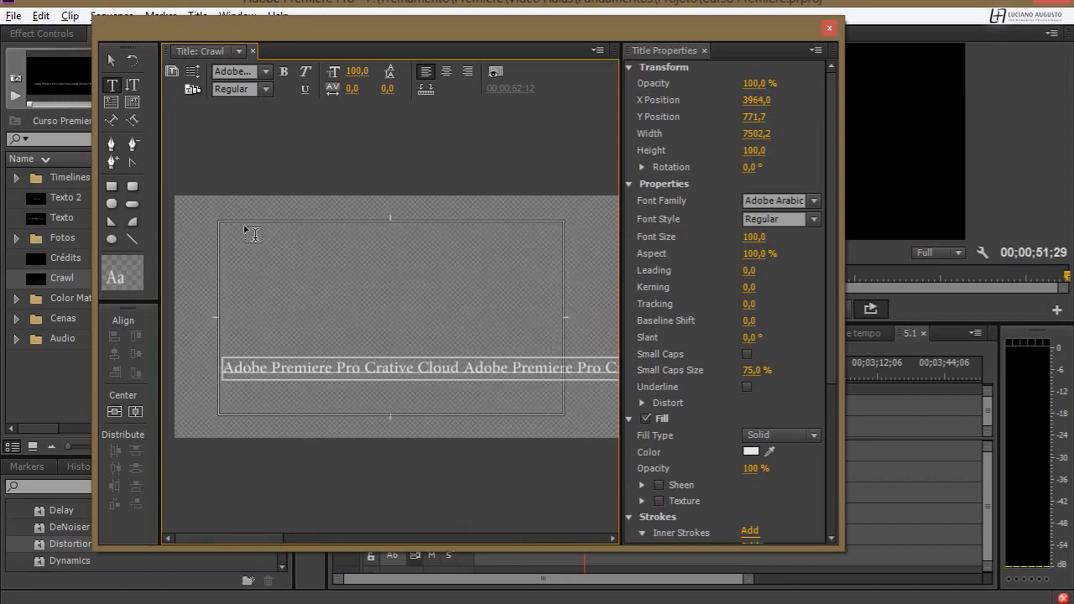
click(112, 61)
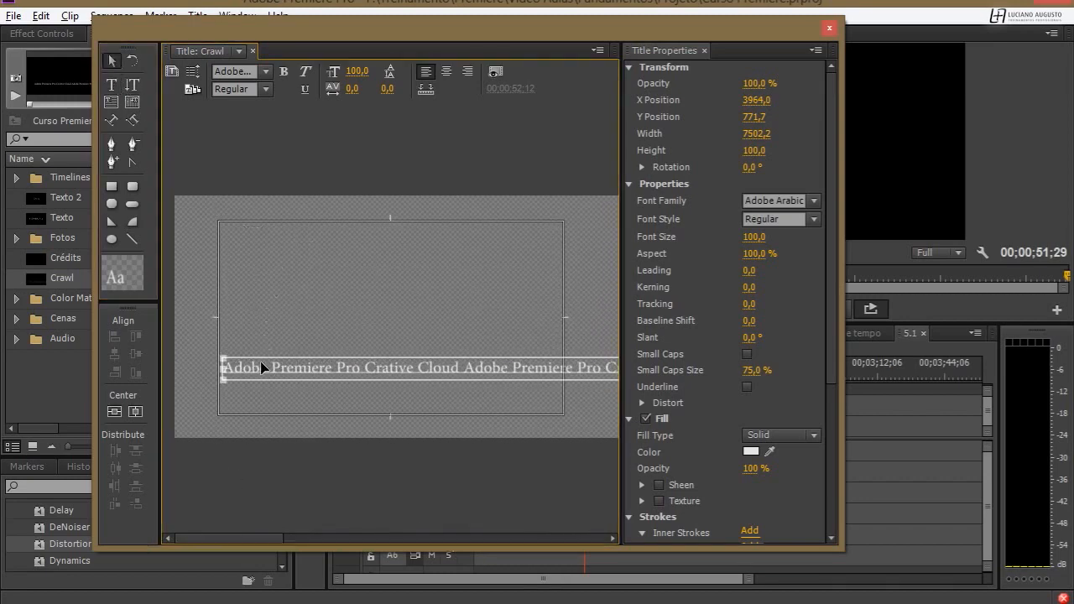
drag(260, 360, 255, 391)
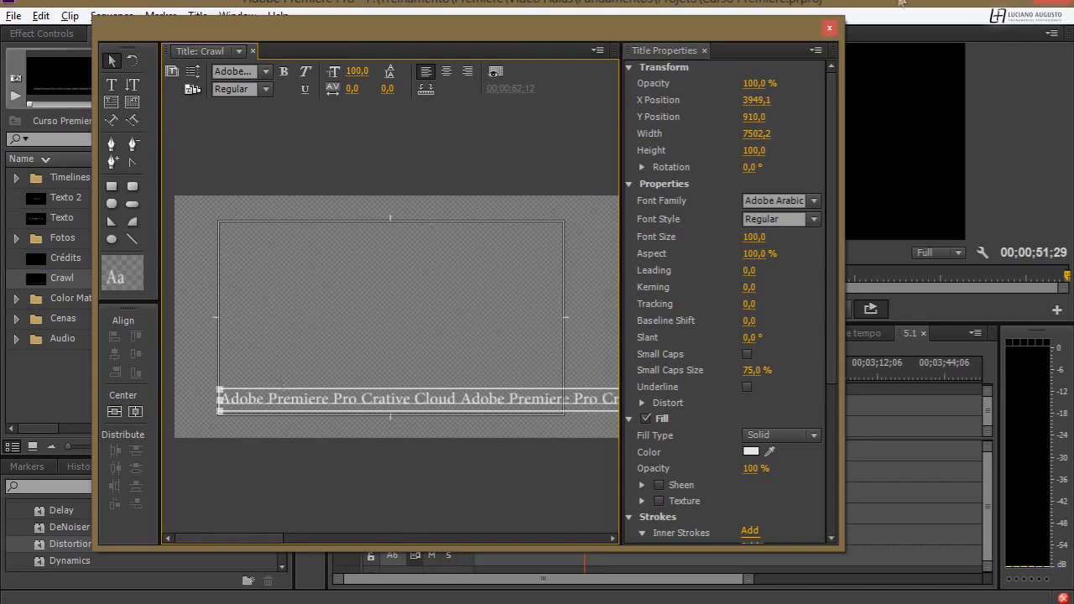
click(829, 30)
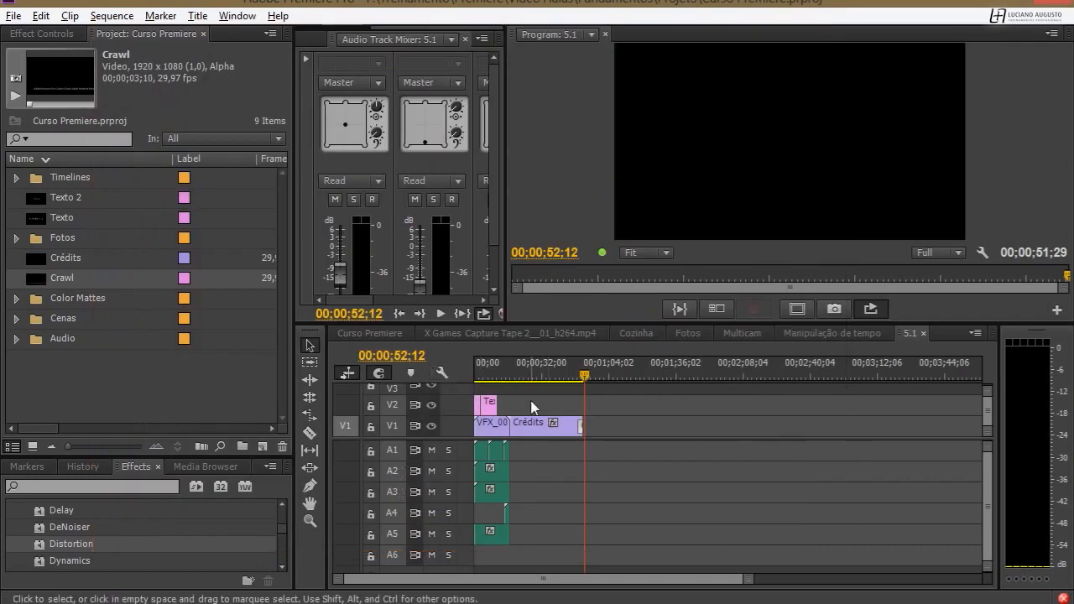
Delete both text title clips from track V2 at the start of the sequence.
key(Home)
key(backslash)
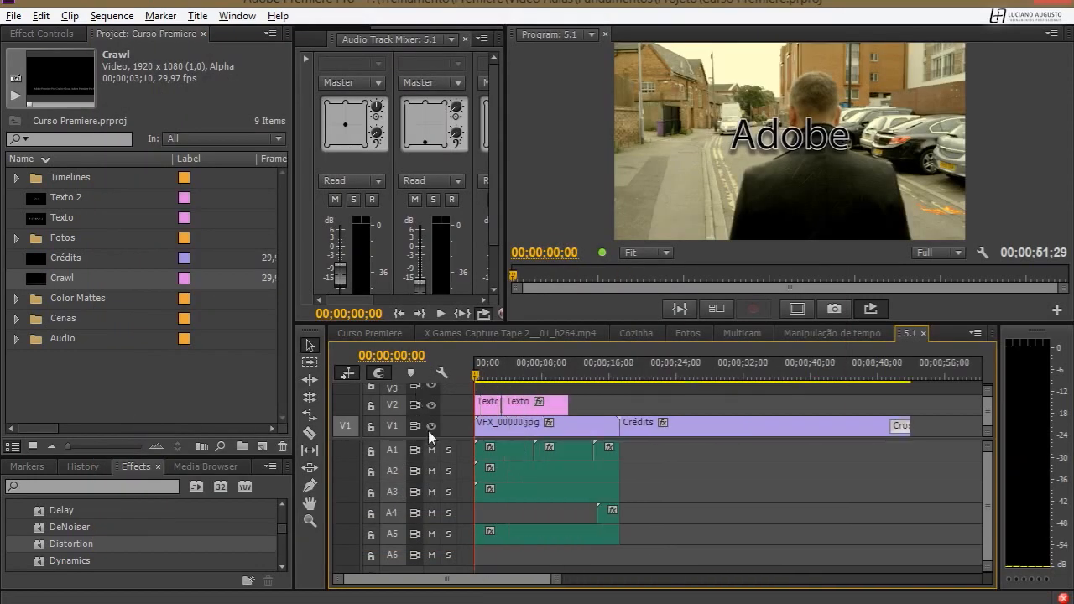
drag(444, 440, 444, 469)
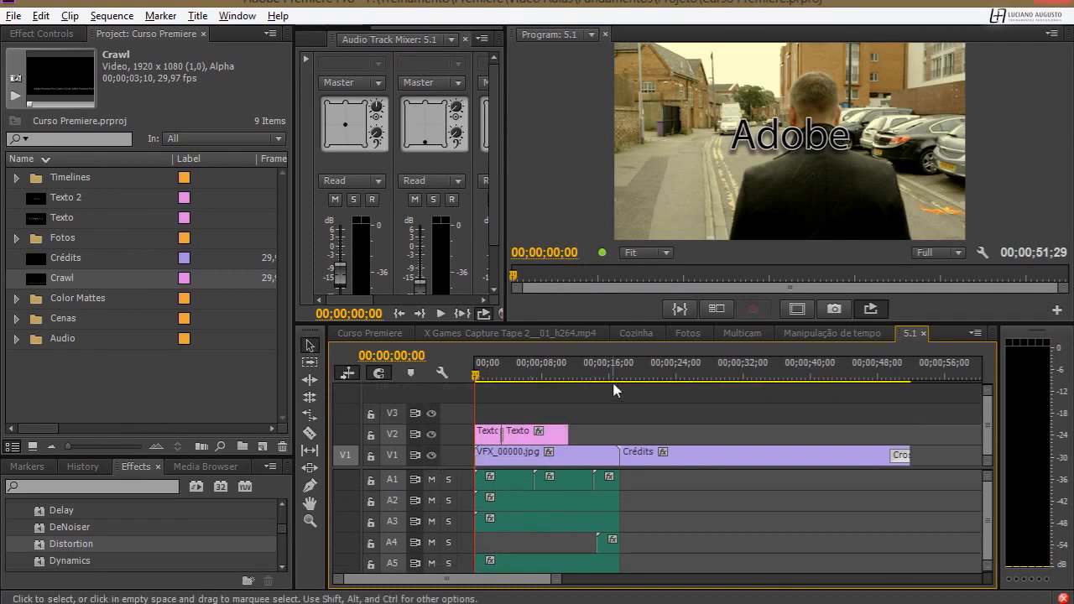
drag(489, 418, 529, 438)
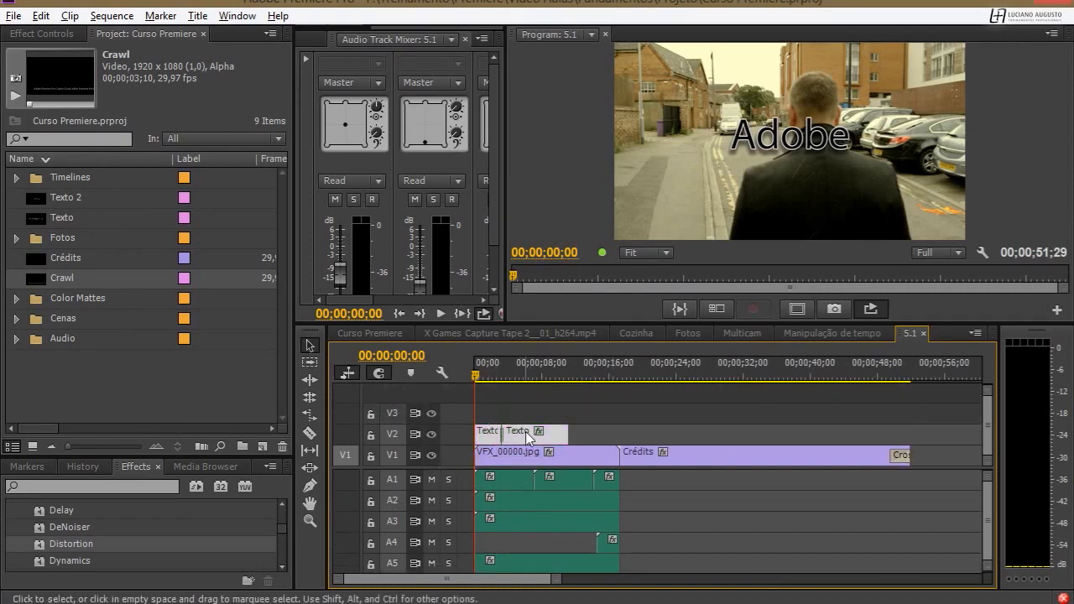
key(Delete)
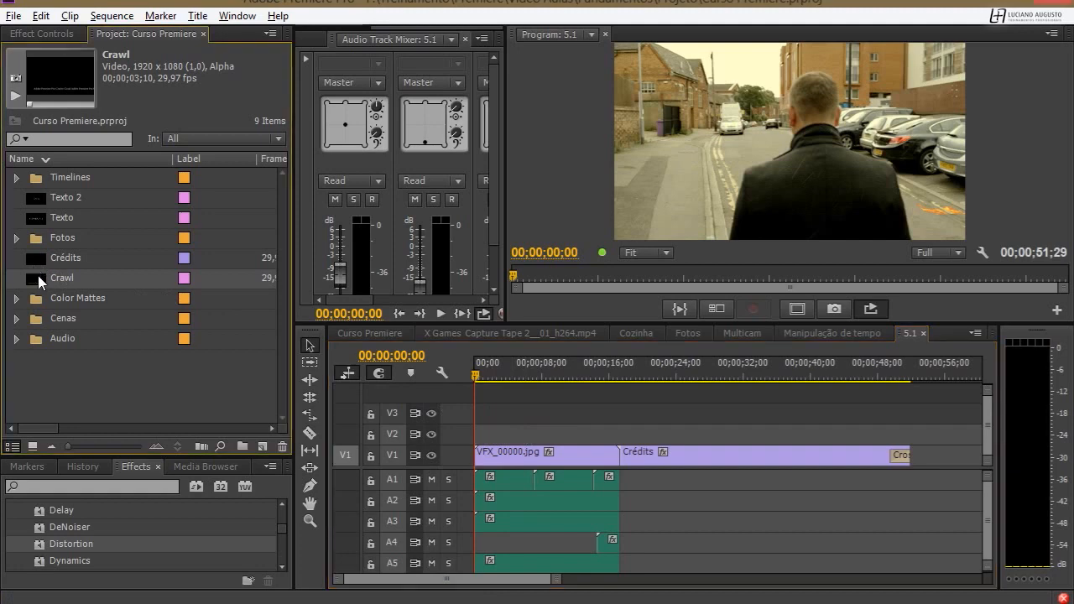
Place the Crawl title at the start of track V2 and extend it to the end of the VFX_00000.jpg clip.
drag(38, 275, 487, 433)
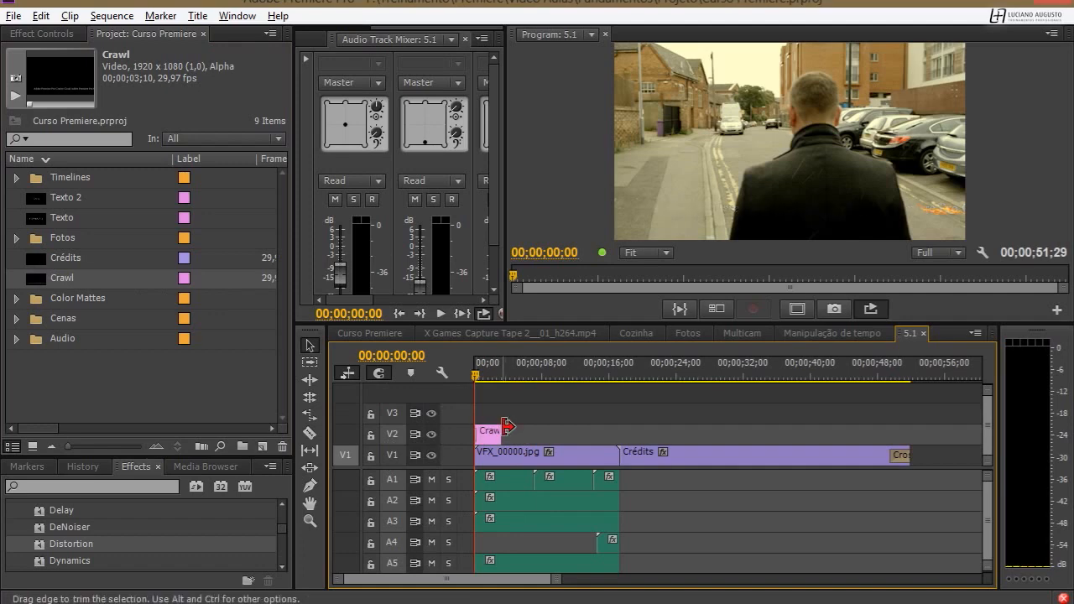
drag(503, 433, 619, 433)
click(613, 376)
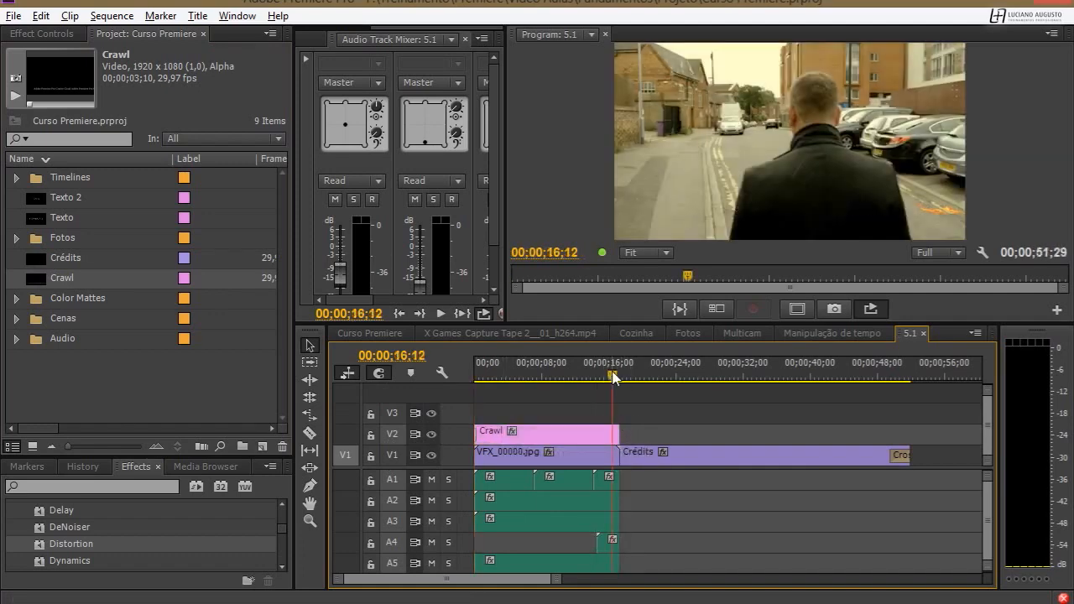
drag(613, 377, 446, 384)
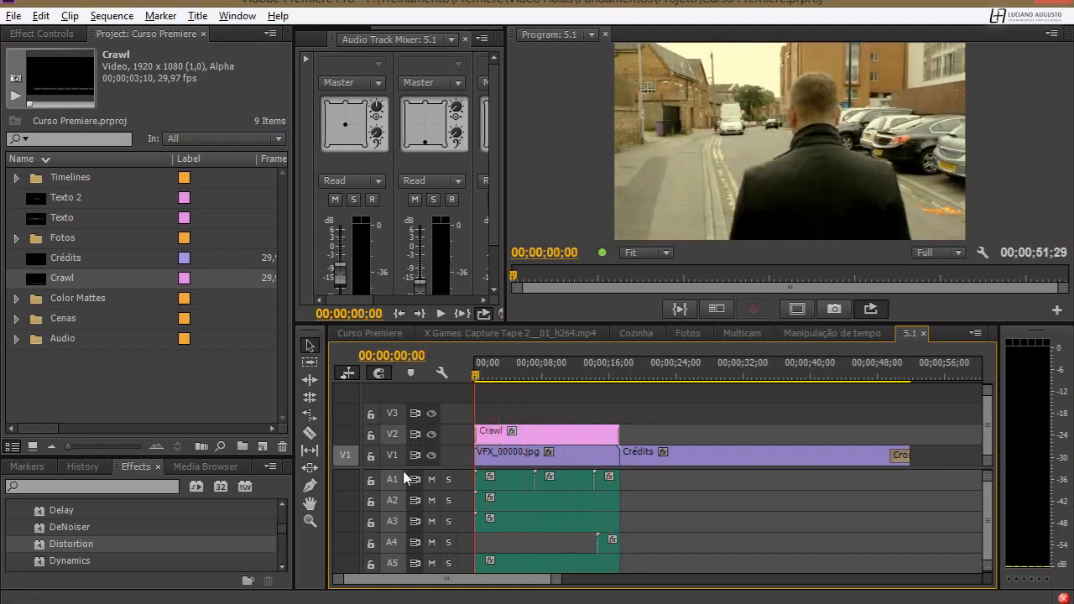
Mute audio tracks A1 to A5 and play the sequence from the start to review the crawl.
click(431, 479)
click(431, 500)
click(431, 563)
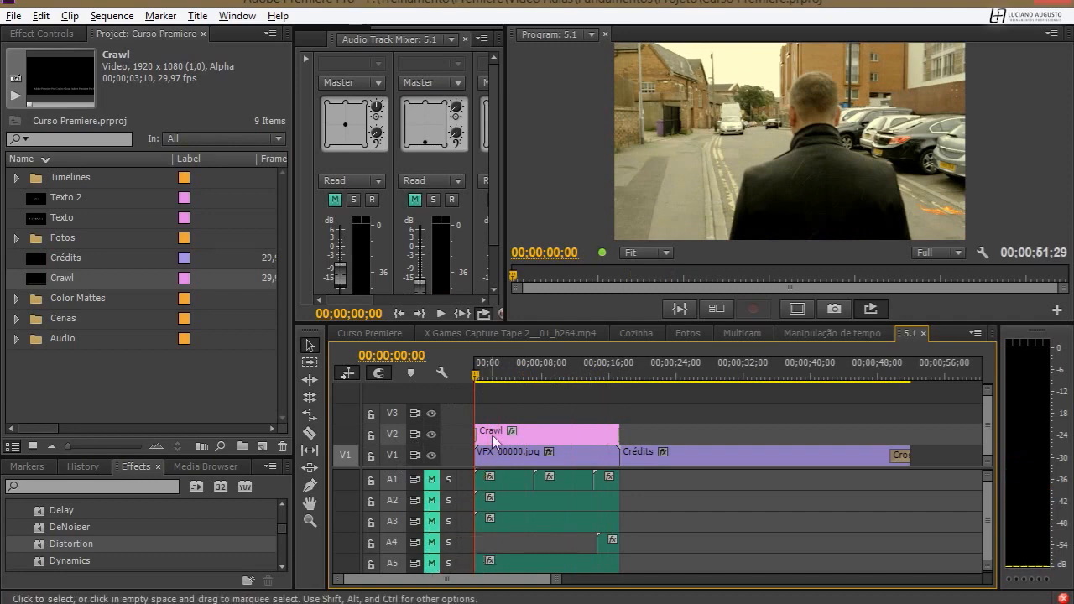
key(space)
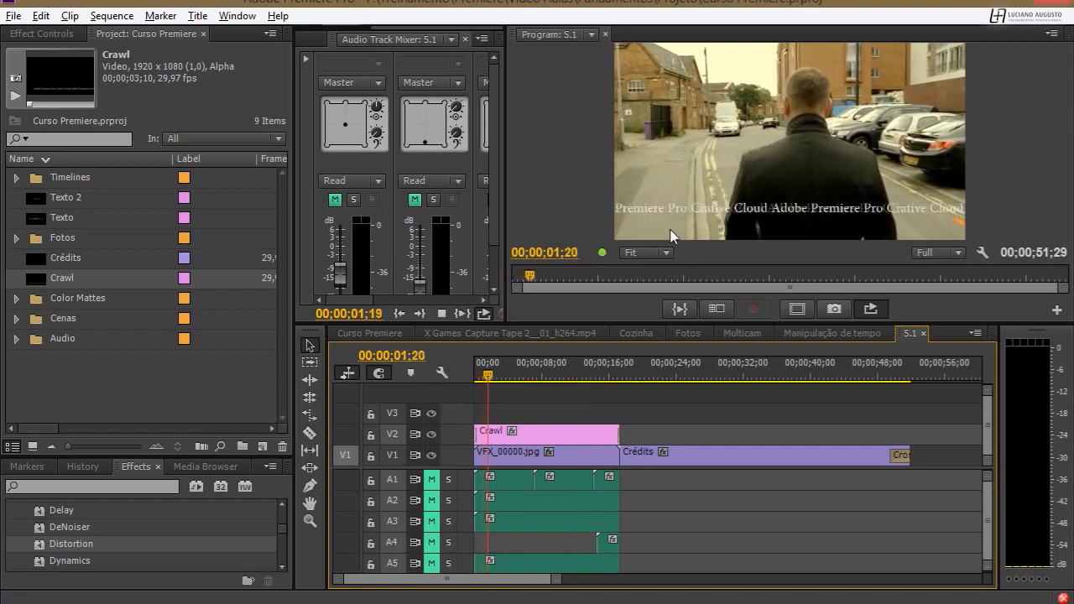